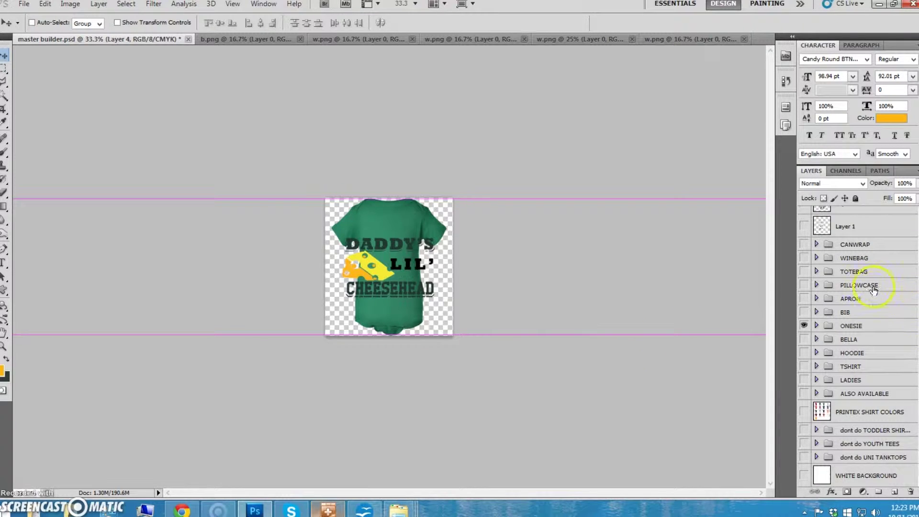
- Hide the green onesie mockup and the Daddy's Lil' Cheesehead design layer
click(804, 326)
scroll(809, 273, up, 3)
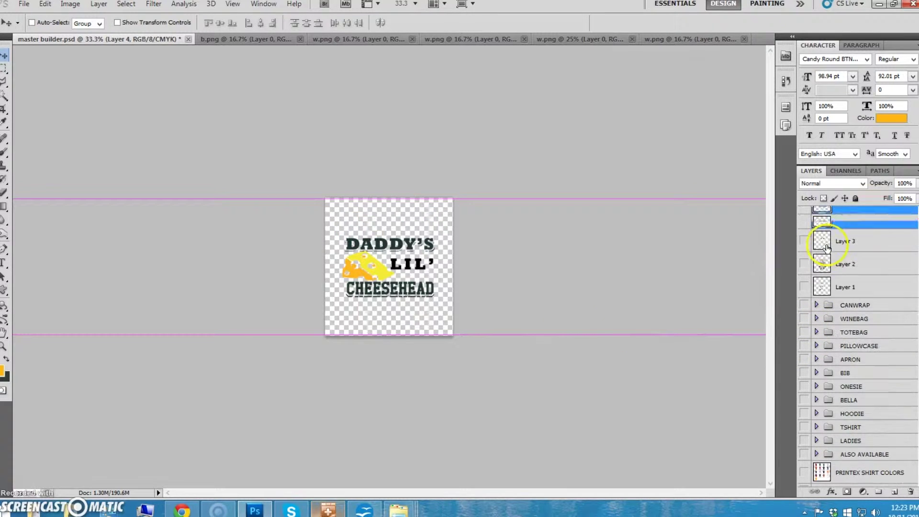
click(805, 221)
scroll(813, 253, down, 1)
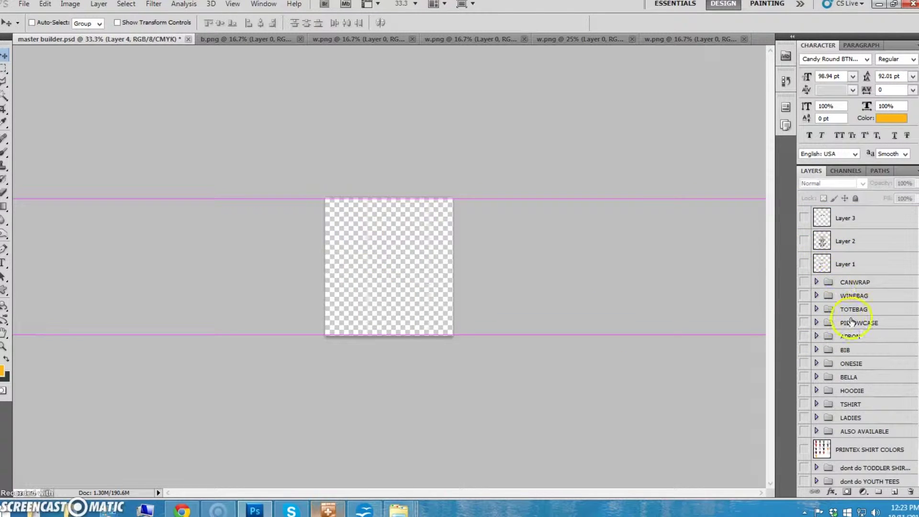
- Show and expand the TOTEBAG group, switching from WHT_RYL to the dark green WHT_DGN tote
click(804, 309)
click(817, 309)
scroll(906, 329, down, 4)
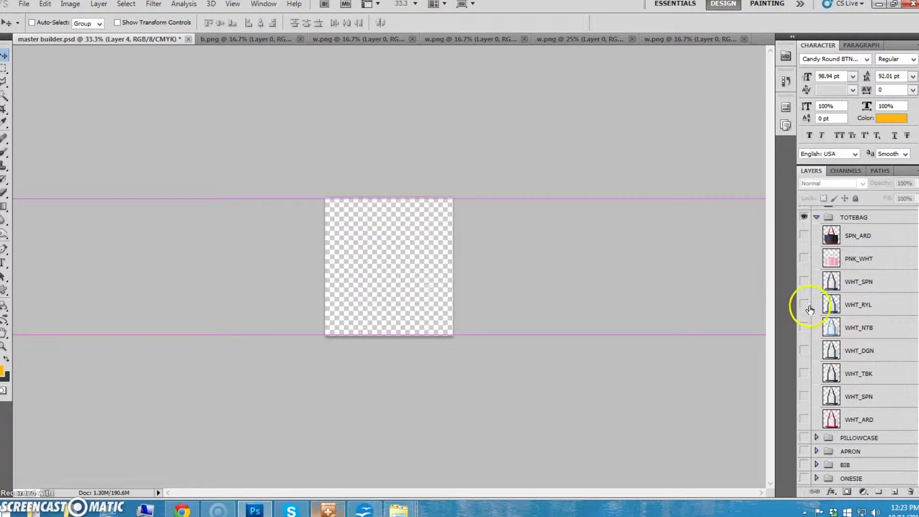
click(805, 305)
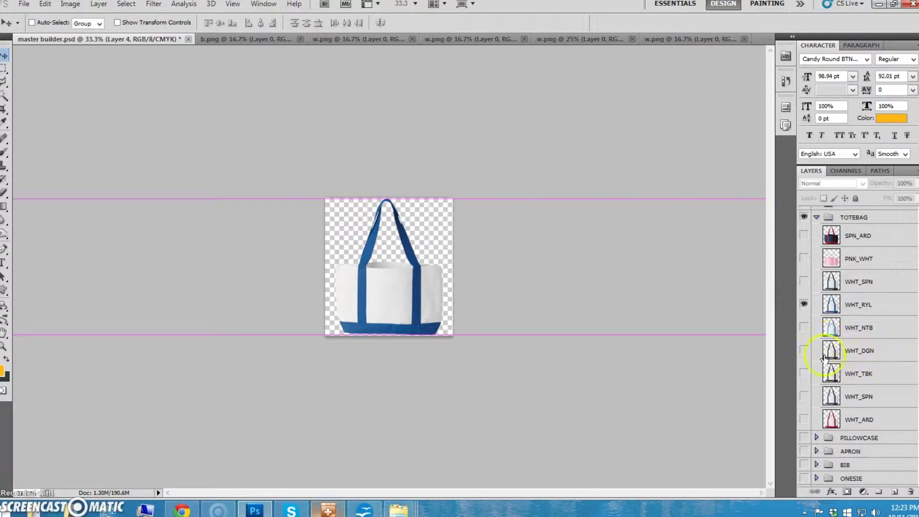
click(804, 350)
click(804, 304)
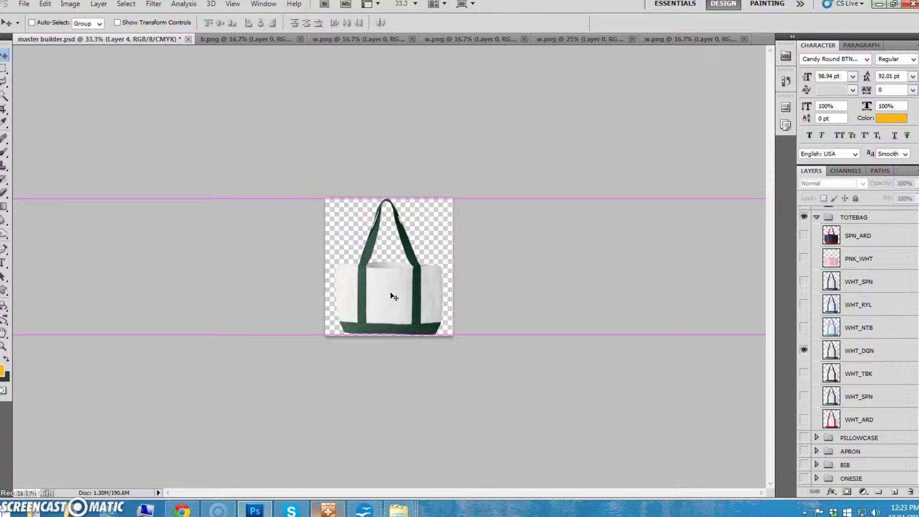
scroll(875, 318, up, 3)
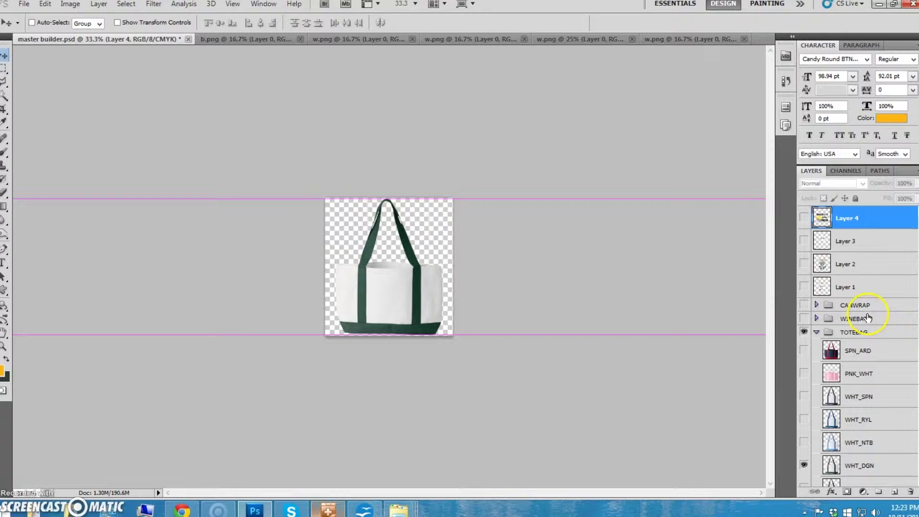
- Show Layer 4's cheesehead design and scale it to about 41.87% on the tote front
click(805, 218)
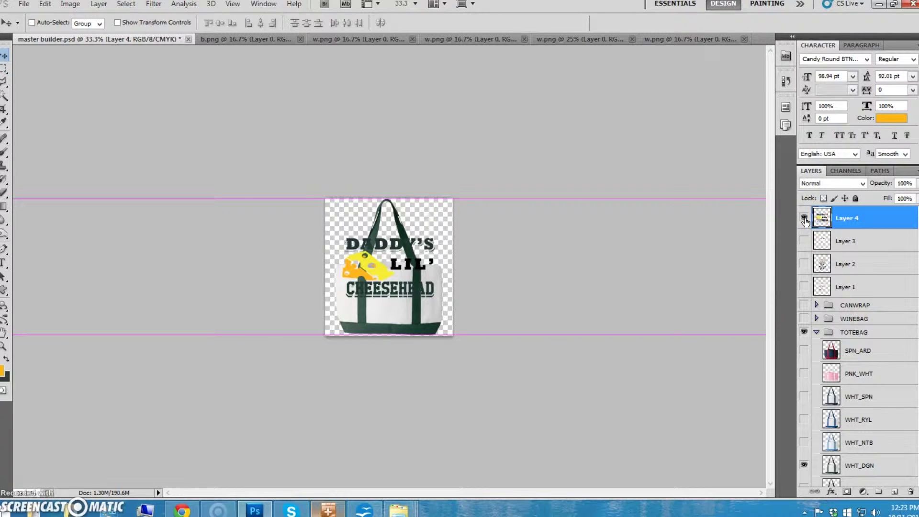
key(ctrl+t)
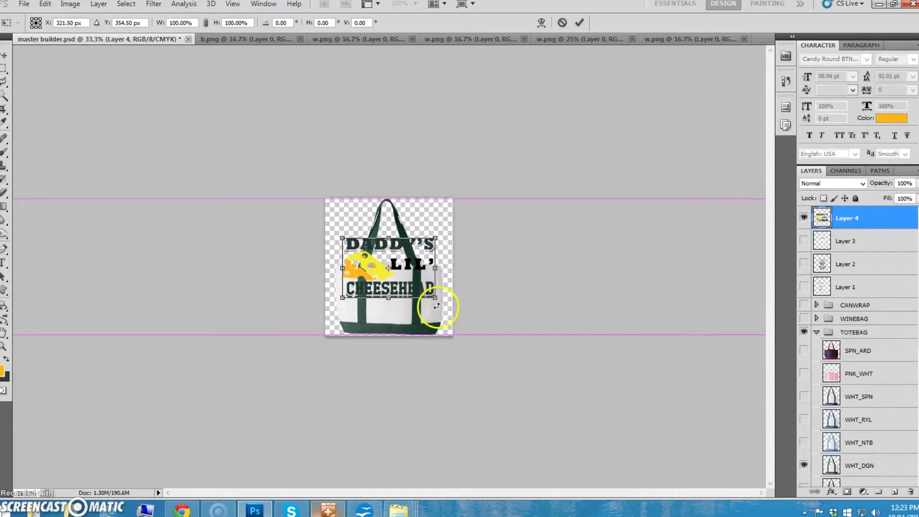
drag(435, 297, 383, 296)
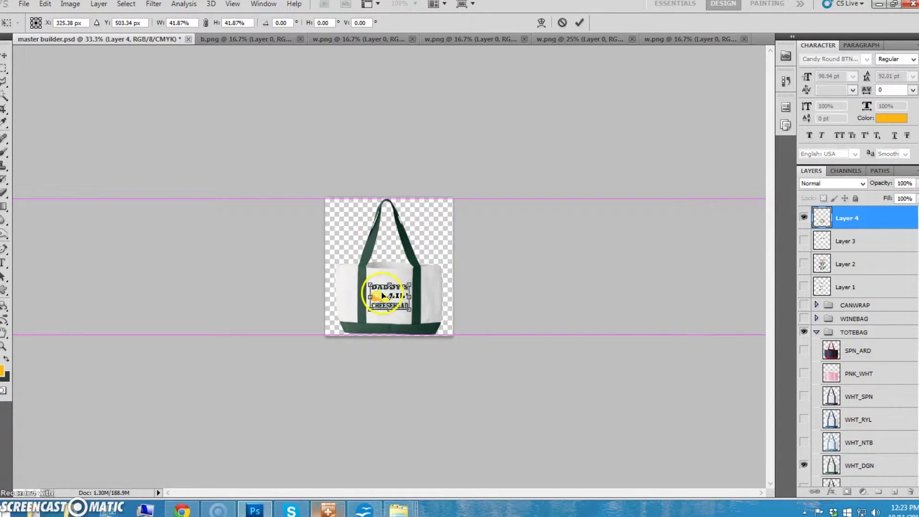
click(5, 56)
click(419, 195)
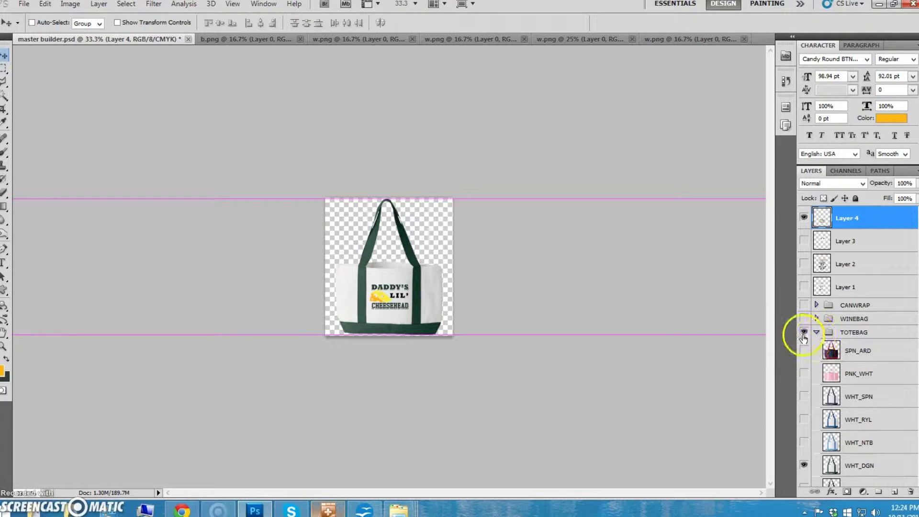
- Hide WHT_DGN and Layer 4, collapse TOTEBAG, and show the expanded APRON group's APRON-WHT
click(804, 465)
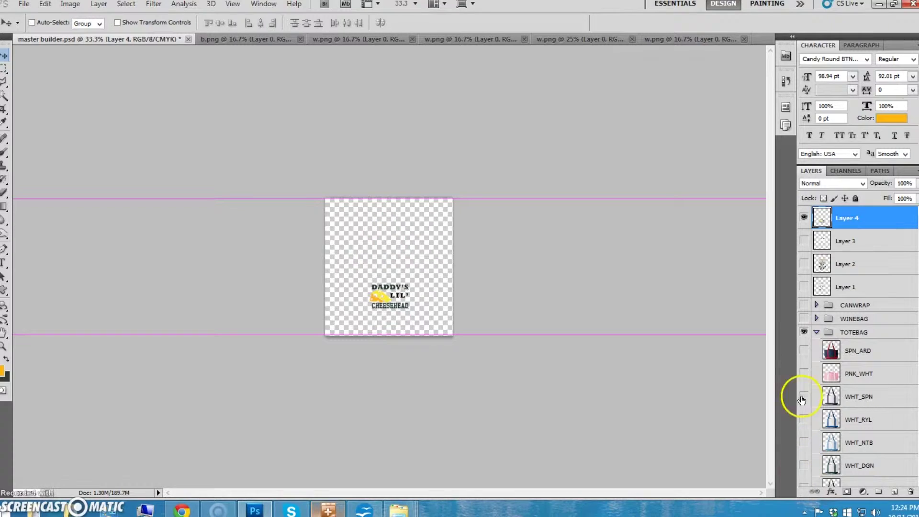
click(817, 332)
scroll(906, 351, down, 1)
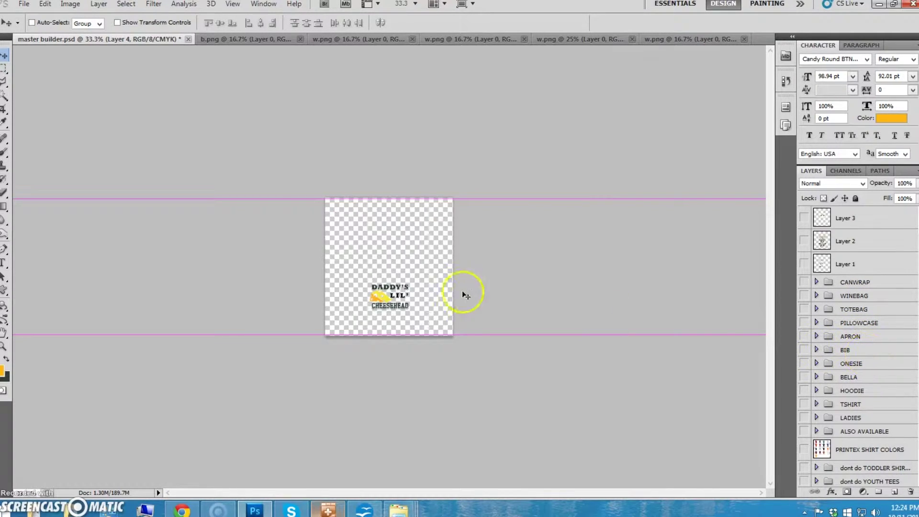
scroll(869, 230, up, 1)
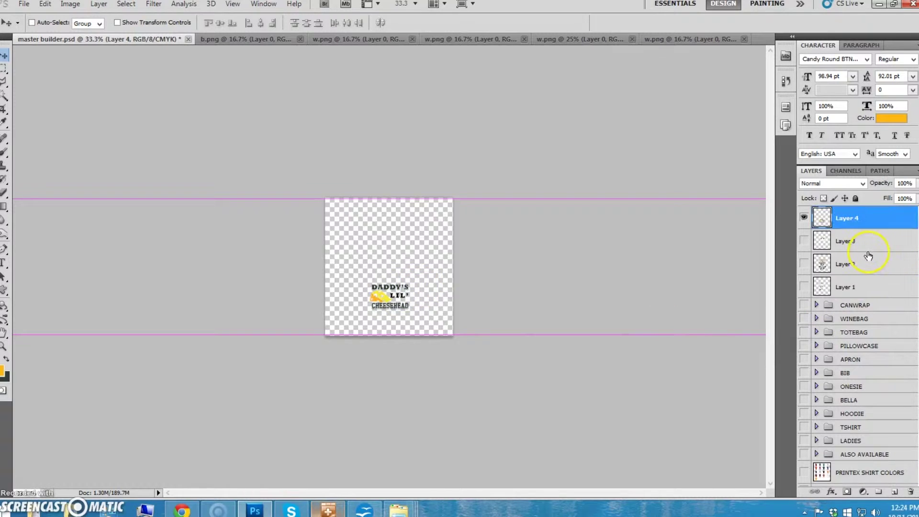
click(804, 218)
scroll(843, 364, down, 2)
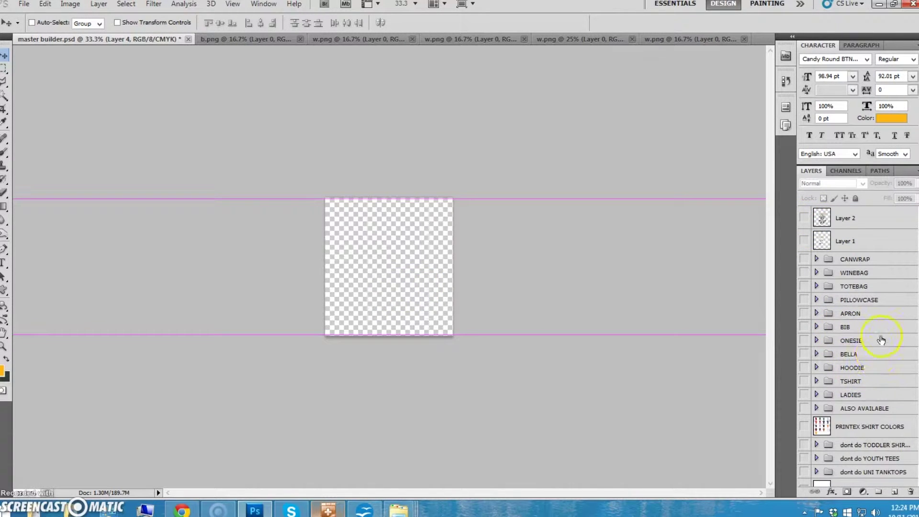
click(805, 314)
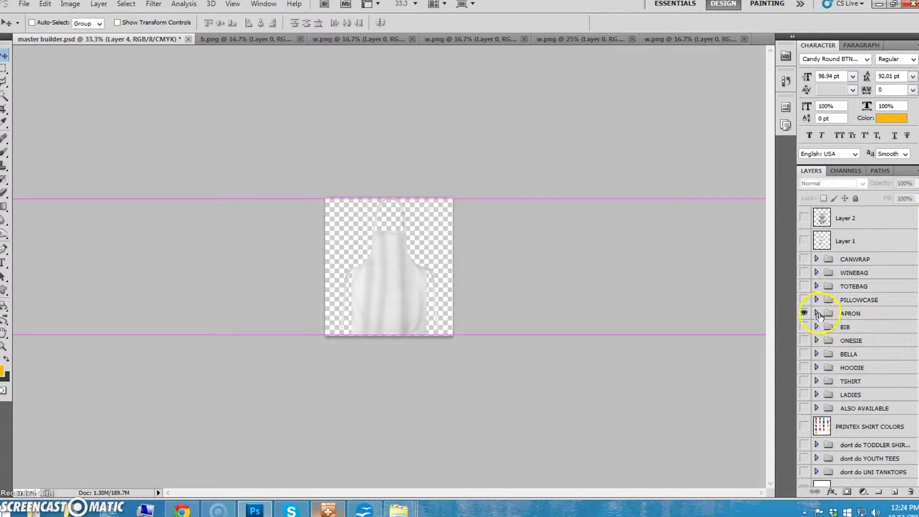
click(818, 314)
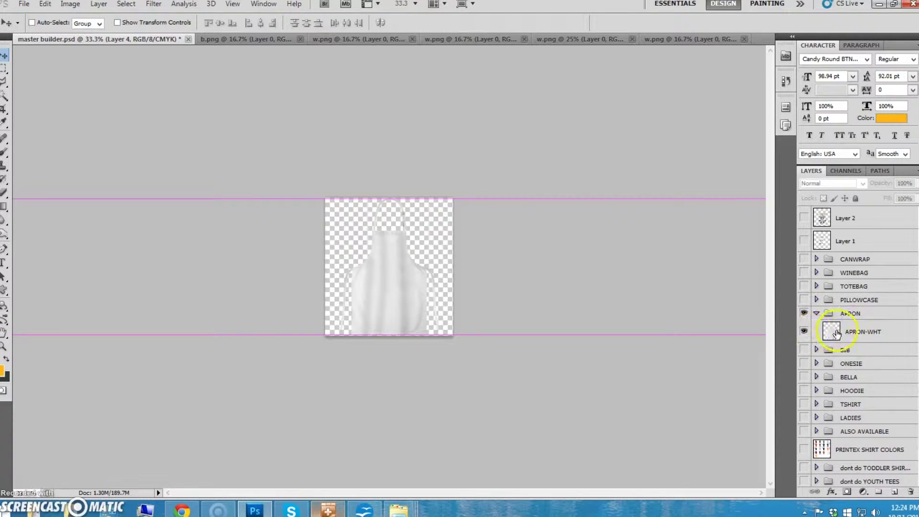
scroll(867, 280, up, 2)
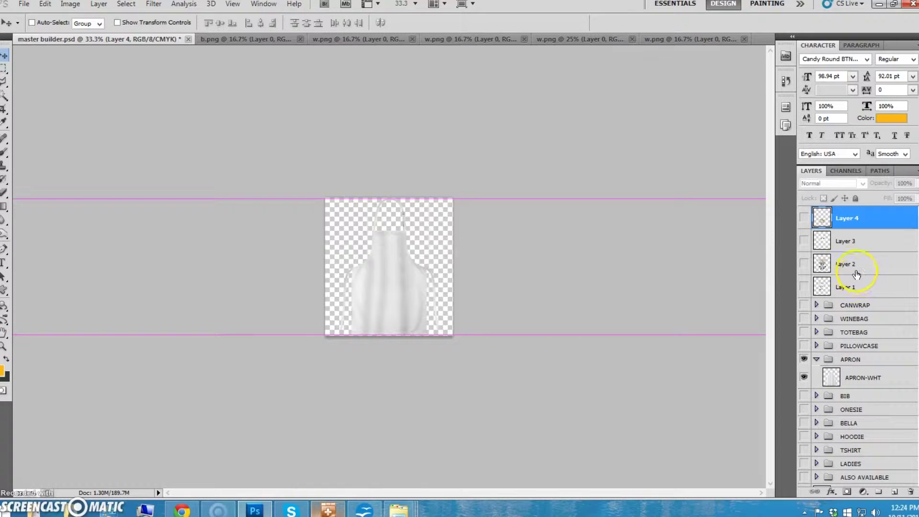
- Show the Green Bay Girl design and scale it to about 54% on the apron's chest
click(805, 263)
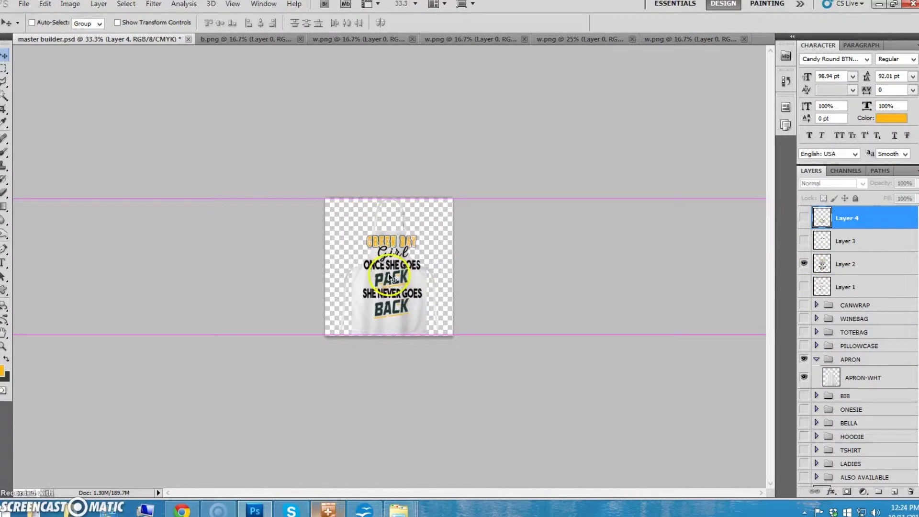
key(ctrl+plus)
key(ctrl+plus)
key(ctrl+plus)
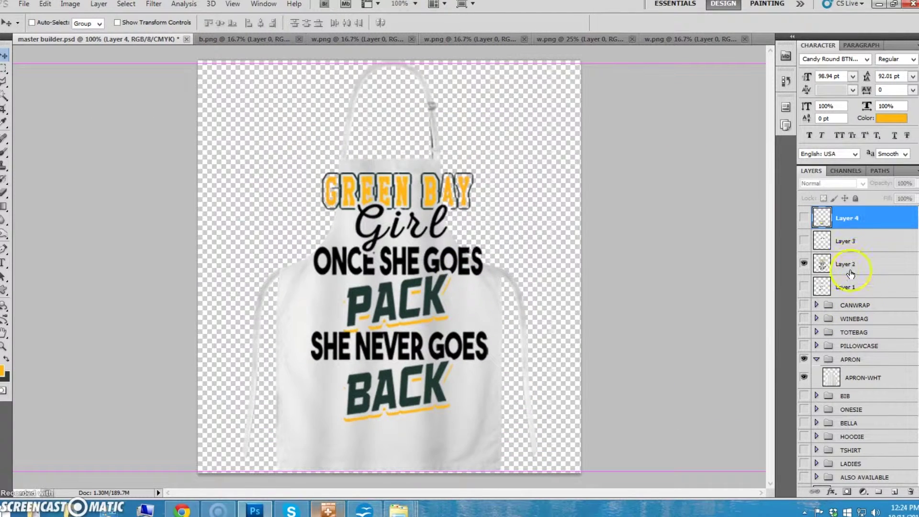
click(850, 271)
key(ctrl+t)
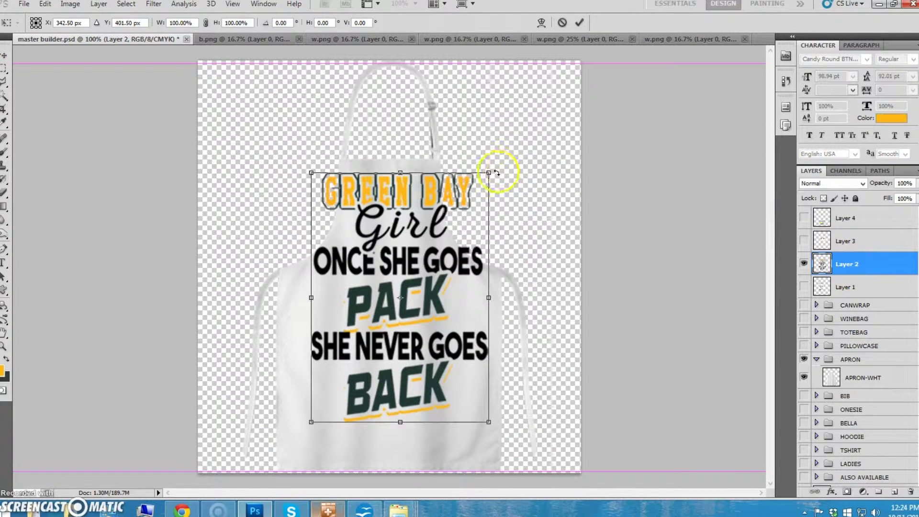
drag(488, 173, 400, 296)
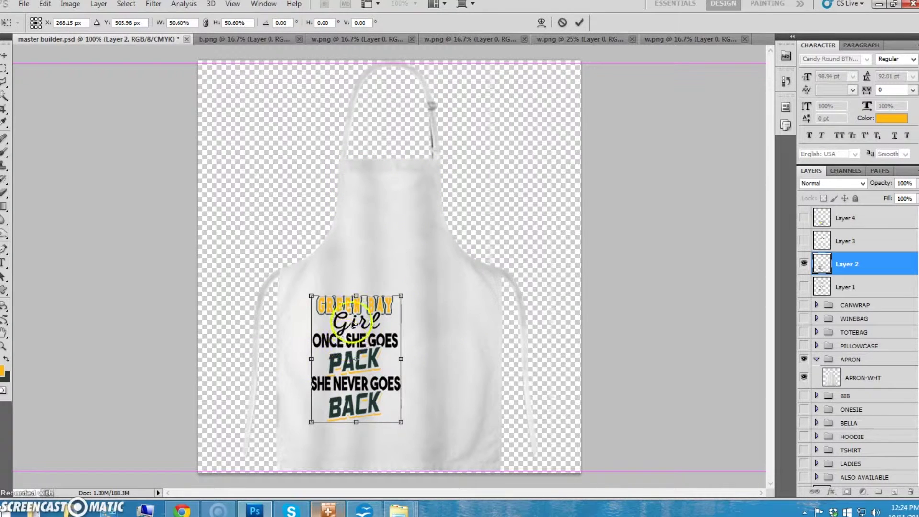
drag(354, 324, 385, 237)
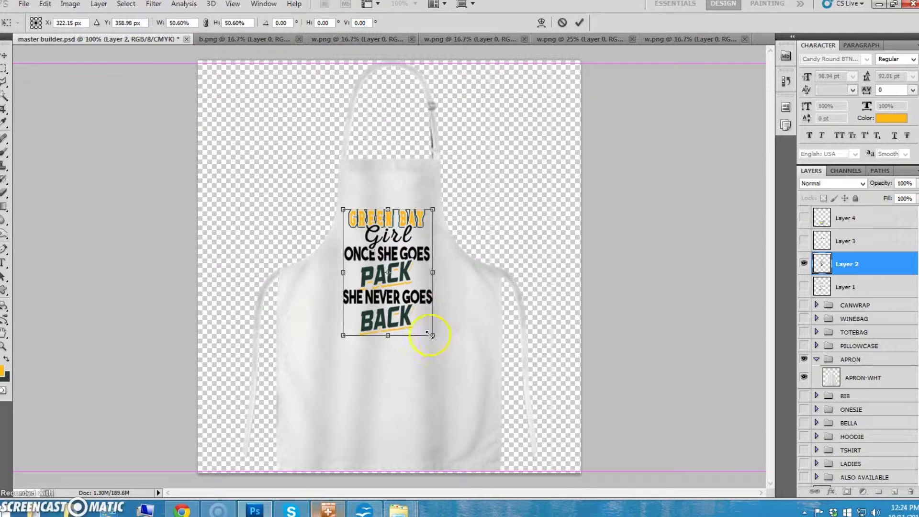
drag(432, 335, 438, 343)
click(6, 55)
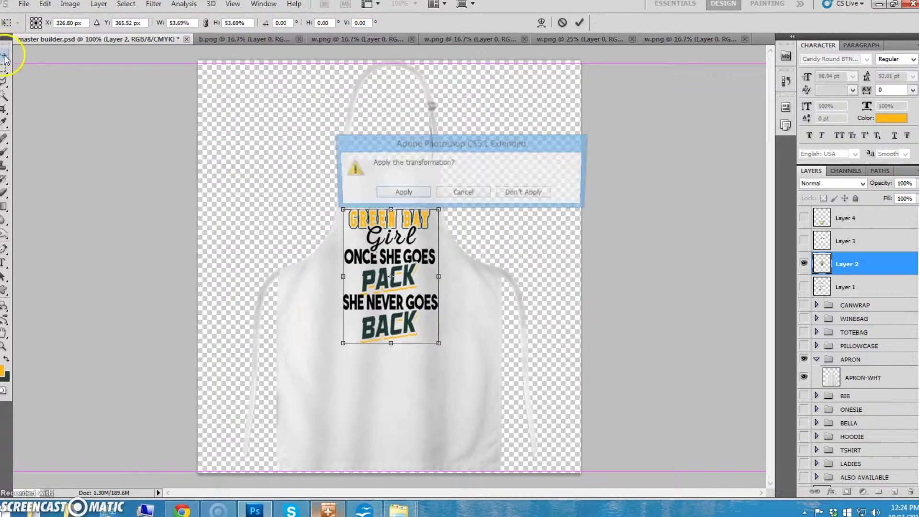
click(404, 158)
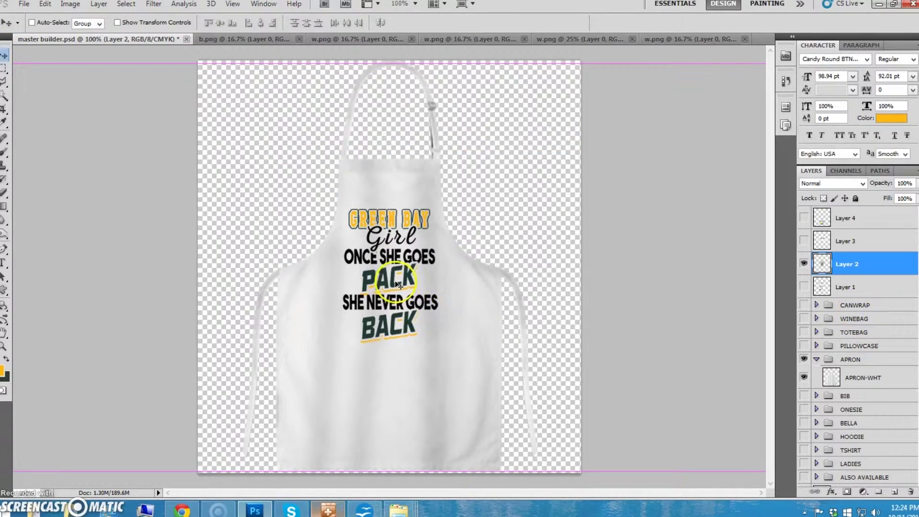
- Nudge the Green Bay design slightly down and left on the apron
drag(394, 285, 392, 287)
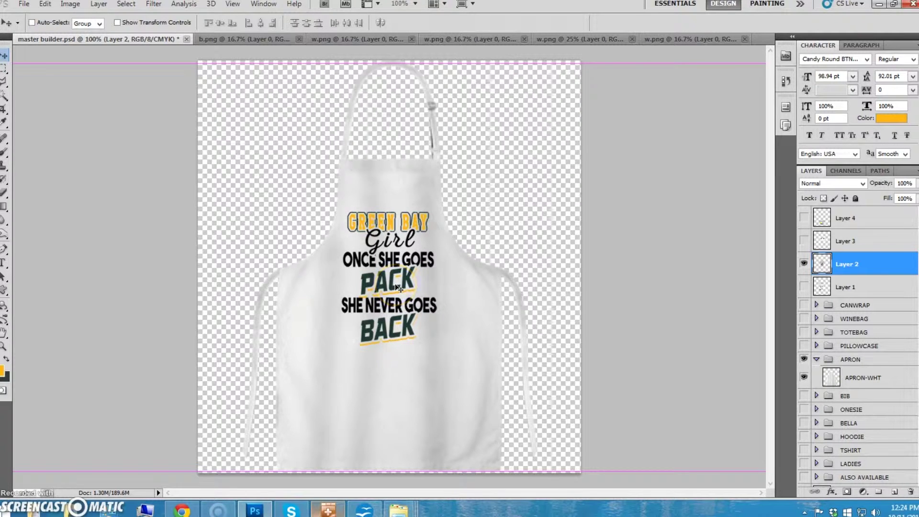
click(401, 288)
click(398, 173)
- Hide Layer 2, APRON-WHT and the collapsed APRON group, and show the PILLOWCASE group
click(804, 264)
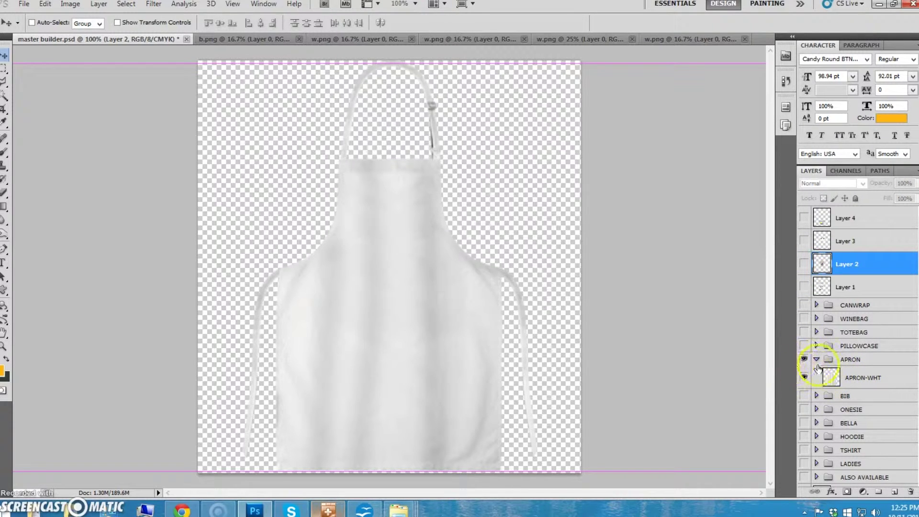
click(804, 376)
click(804, 360)
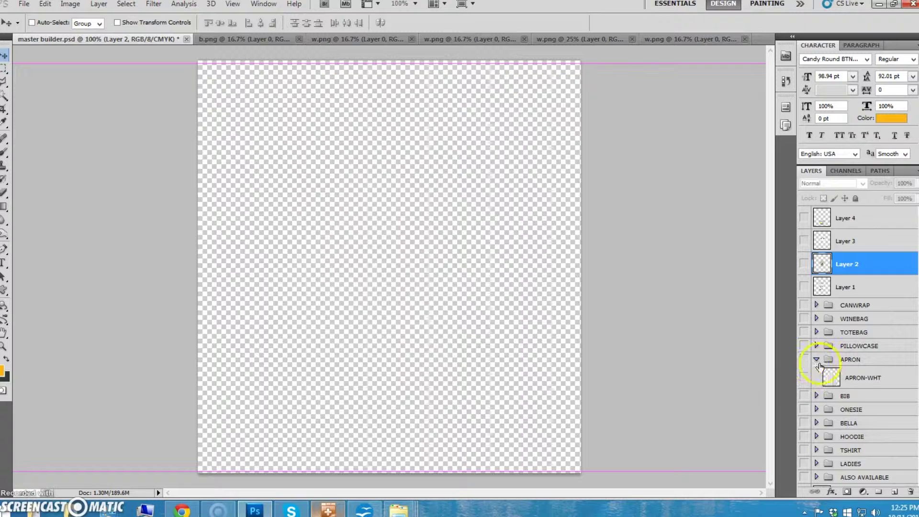
click(817, 359)
click(804, 346)
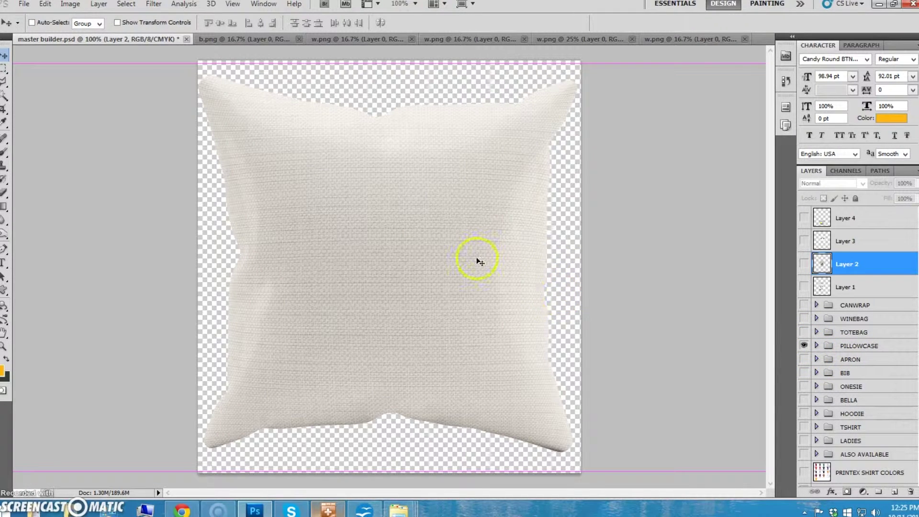
- Open 10-White.png from the Green Bay - Finished folder and select the whole canvas
click(24, 5)
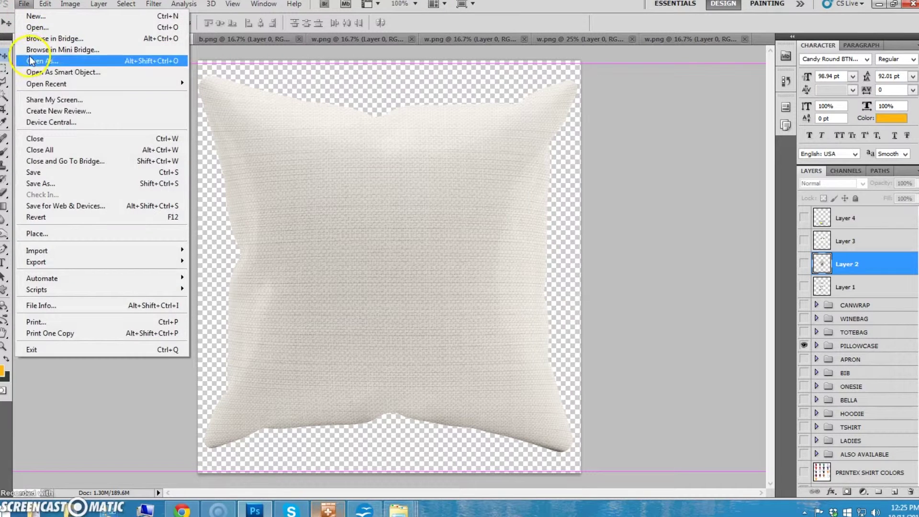
click(51, 29)
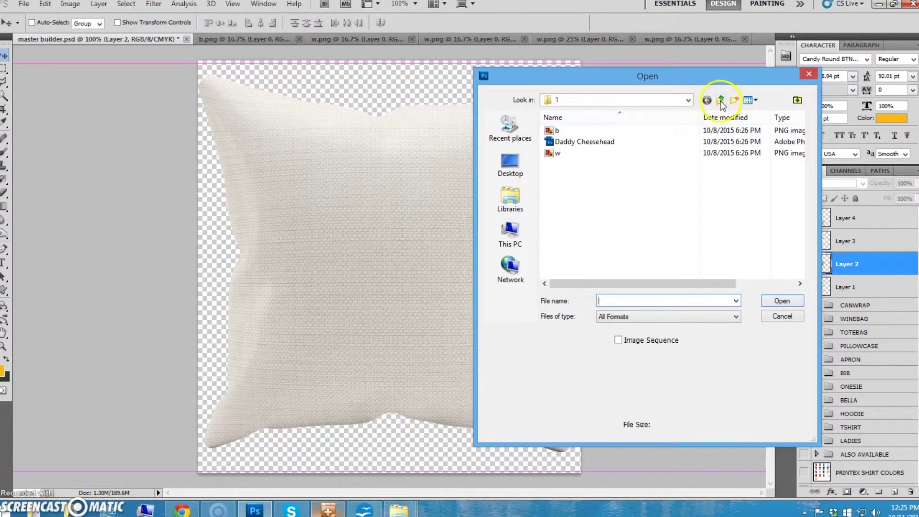
click(721, 99)
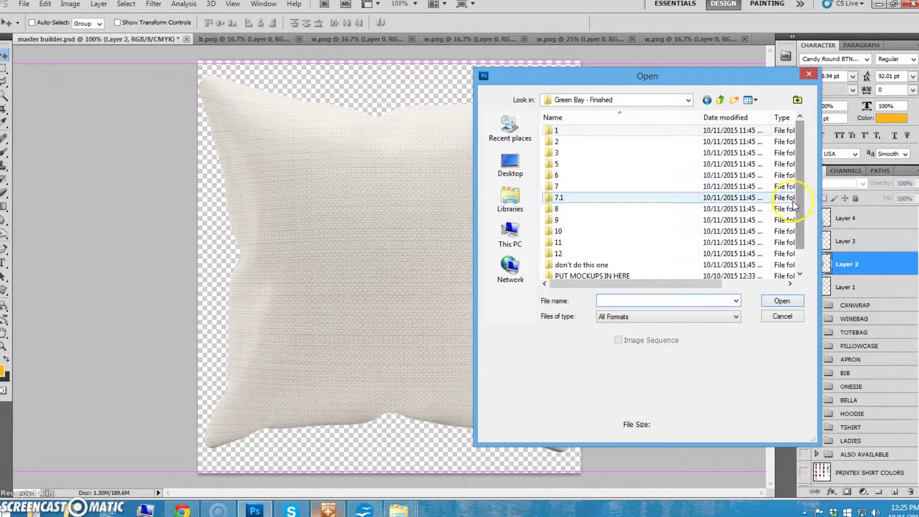
drag(801, 206, 807, 277)
double_click(575, 264)
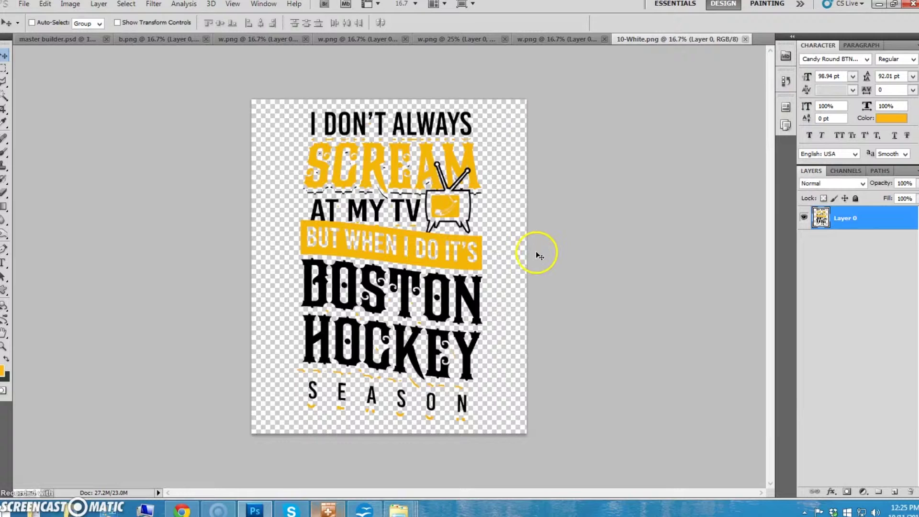
key(ctrl+a)
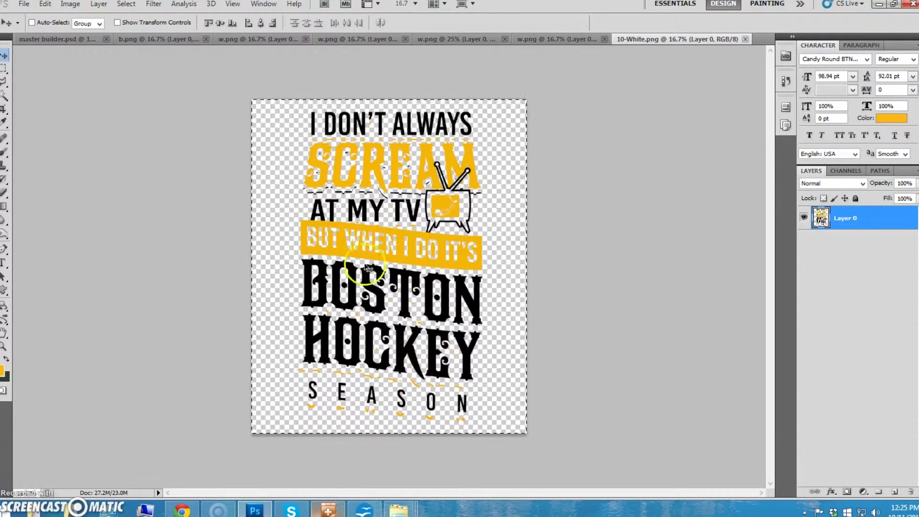
- Paste the Boston hockey design into master builder.psd and scale it to about 15.66% over the pillow
click(51, 39)
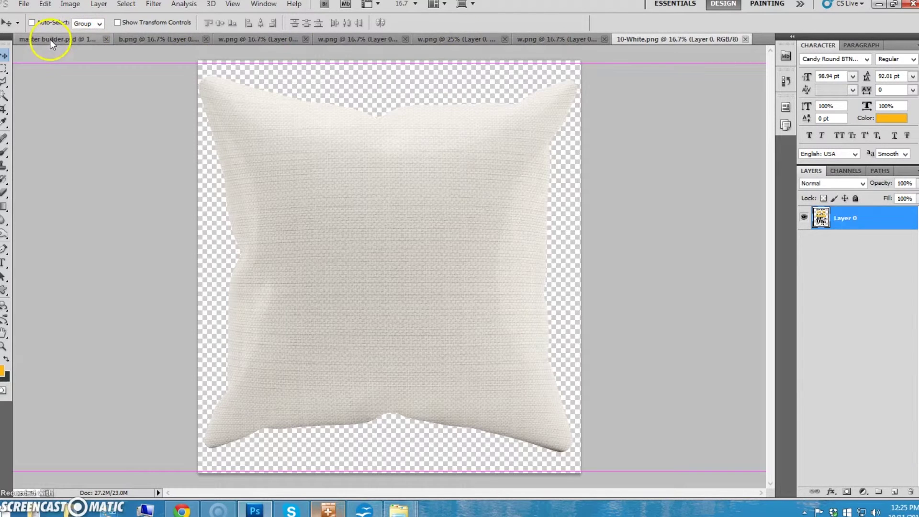
key(ctrl+v)
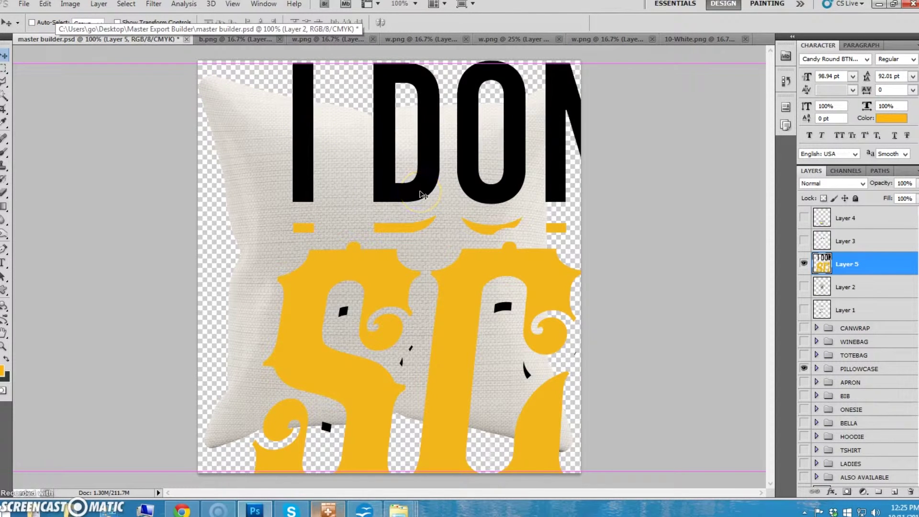
key(ctrl+minus)
key(ctrl+minus)
key(ctrl+minus)
key(ctrl+t)
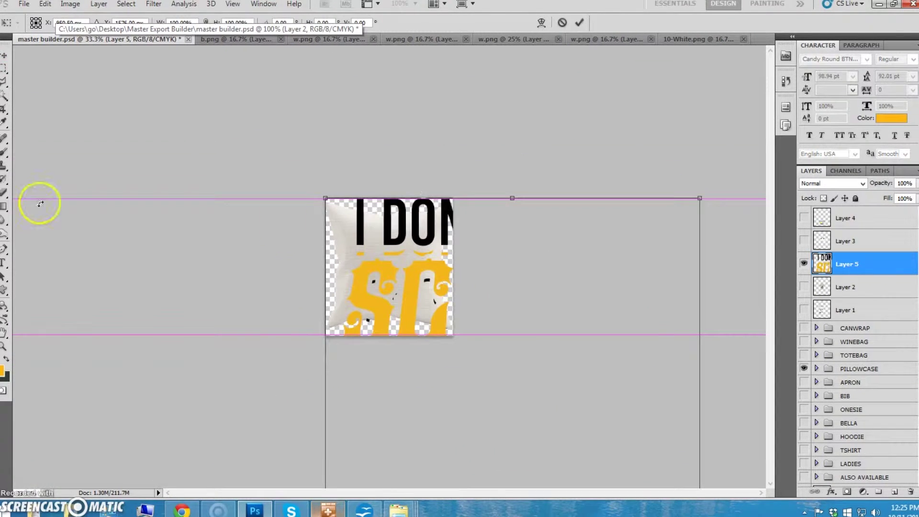
drag(328, 199, 568, 412)
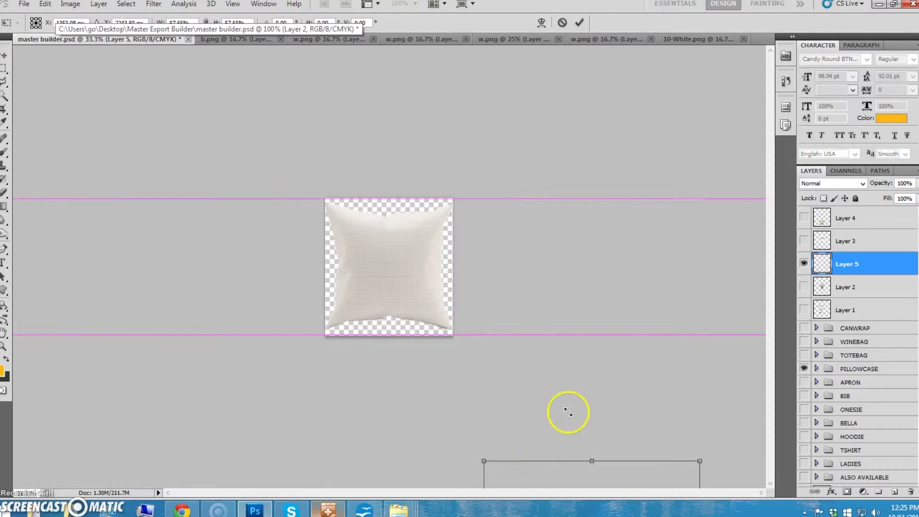
drag(484, 462, 384, 235)
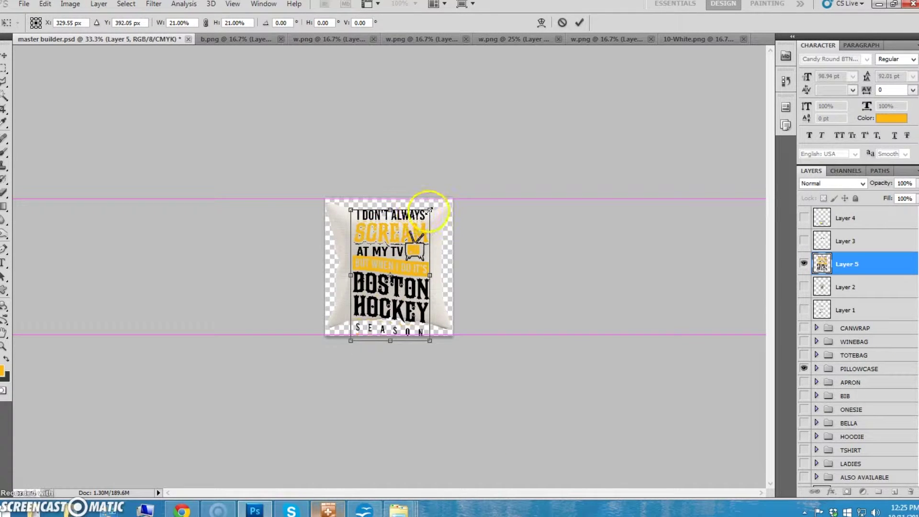
drag(429, 209, 393, 248)
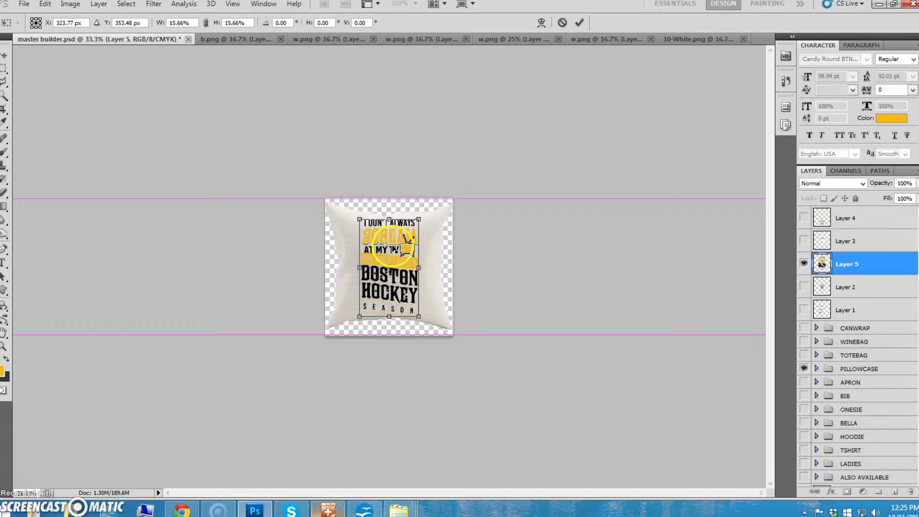
click(4, 55)
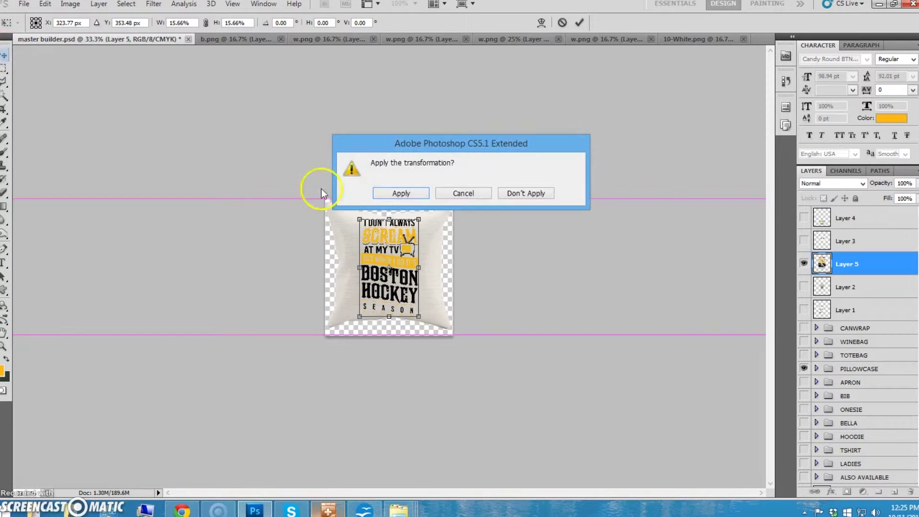
click(401, 193)
key(ctrl+plus)
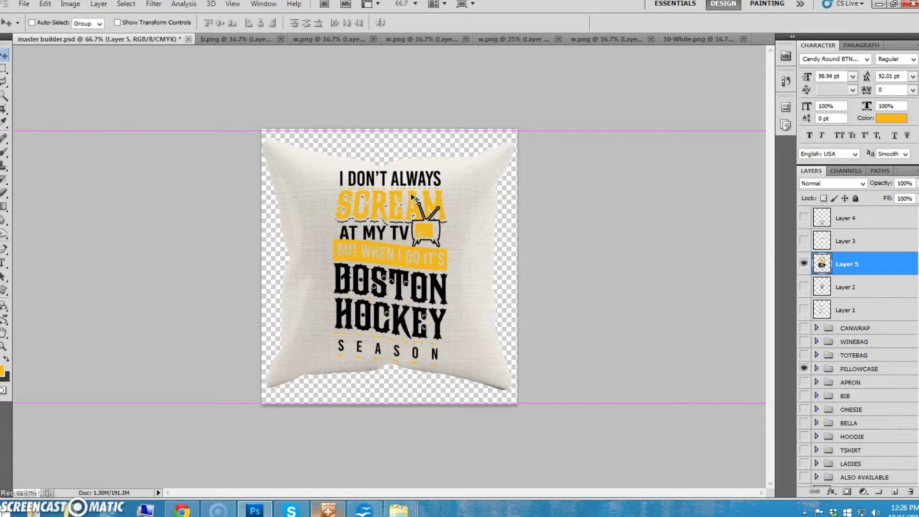
- Give Layer 5 a Color Overlay using the dark grey-green sampled from the toolbox swatch
double_click(823, 265)
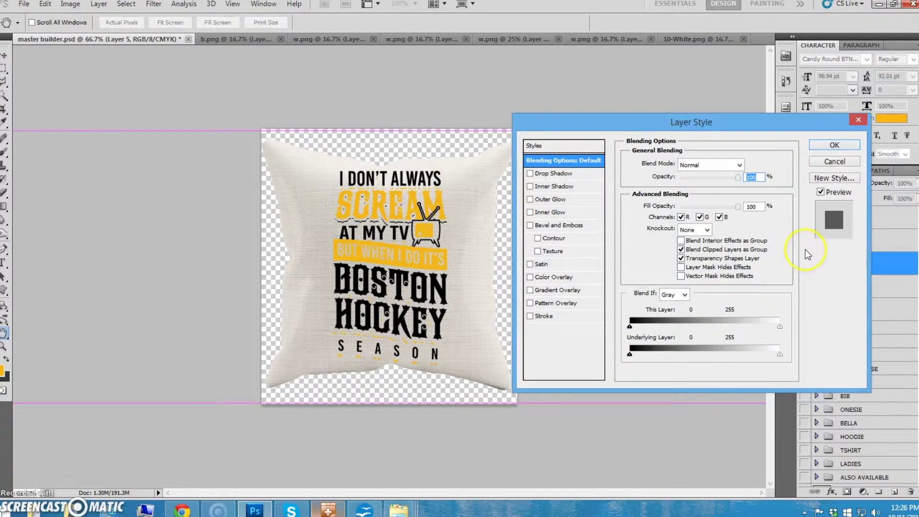
click(832, 165)
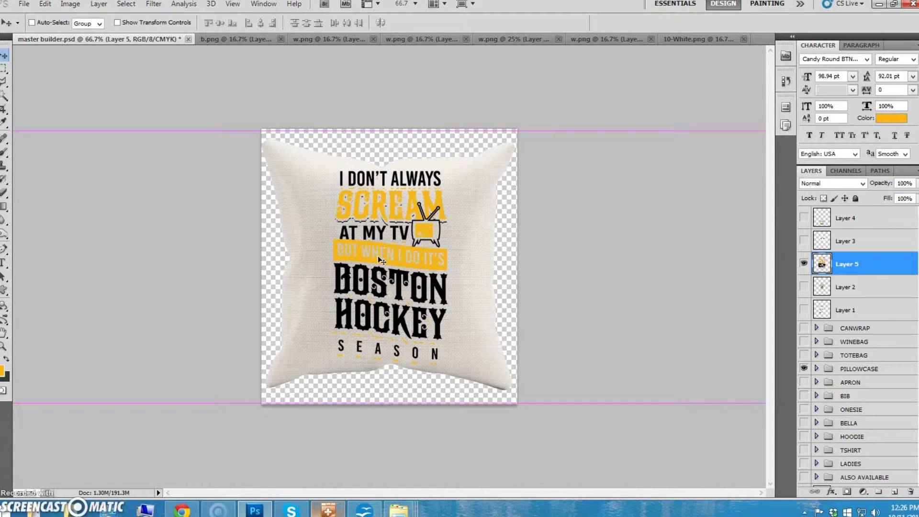
double_click(822, 265)
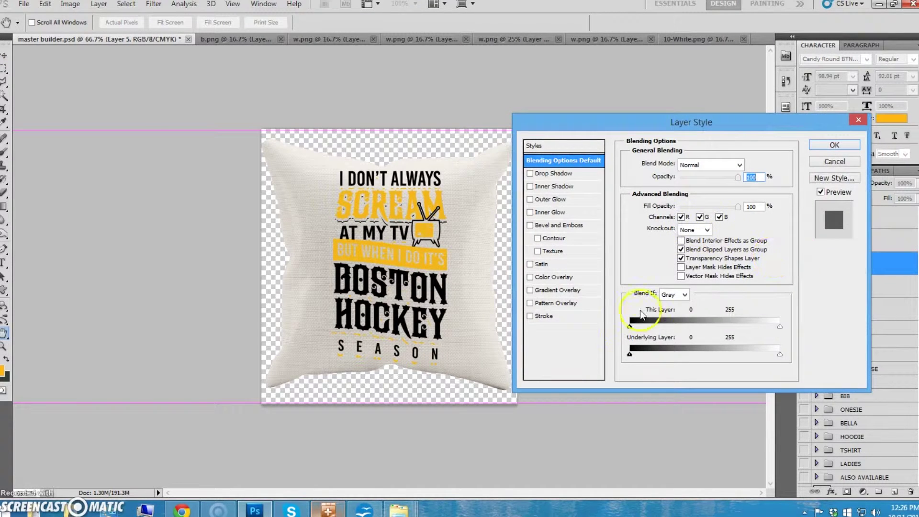
click(545, 277)
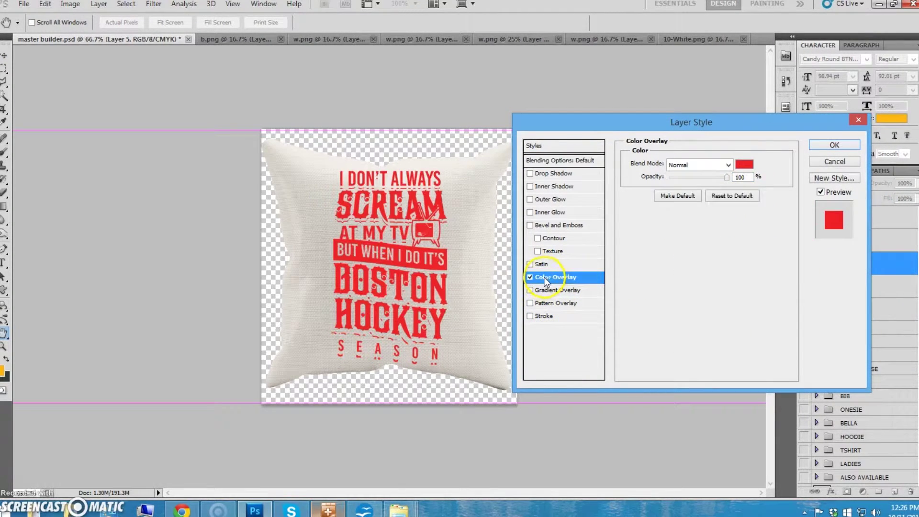
click(745, 165)
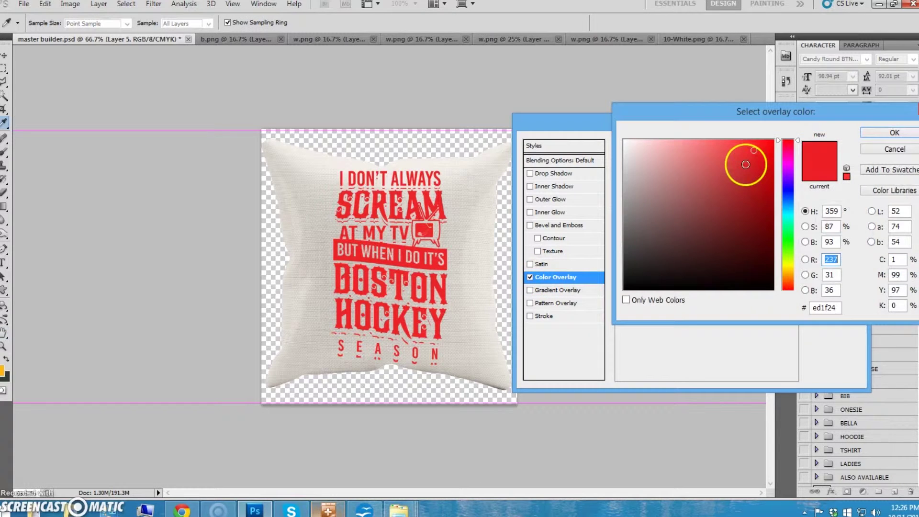
click(8, 377)
click(905, 138)
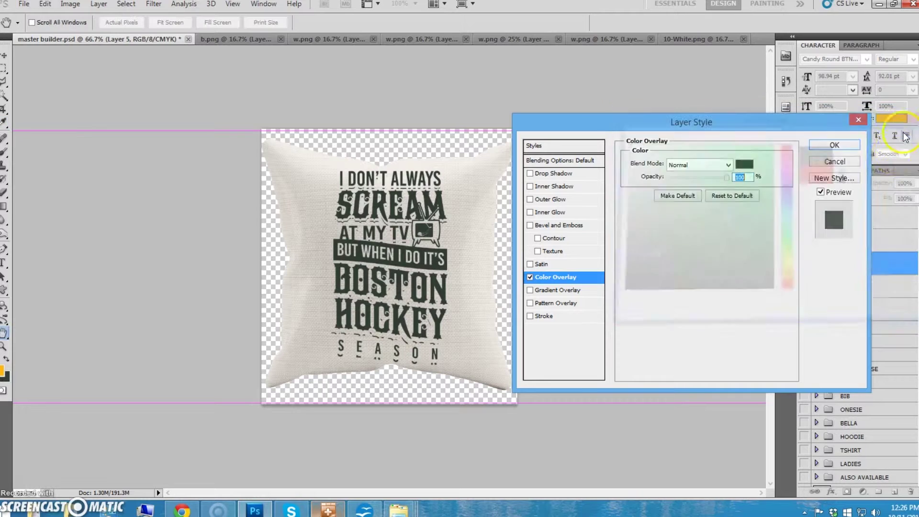
click(817, 140)
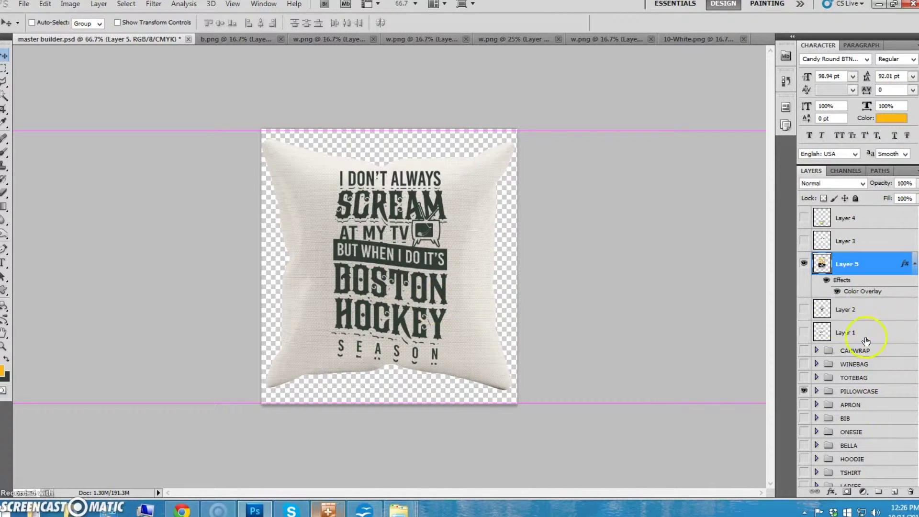
- Hide the pillowcase and apron mockups and show WINEBAG's Wine Bag Natural layer
click(804, 391)
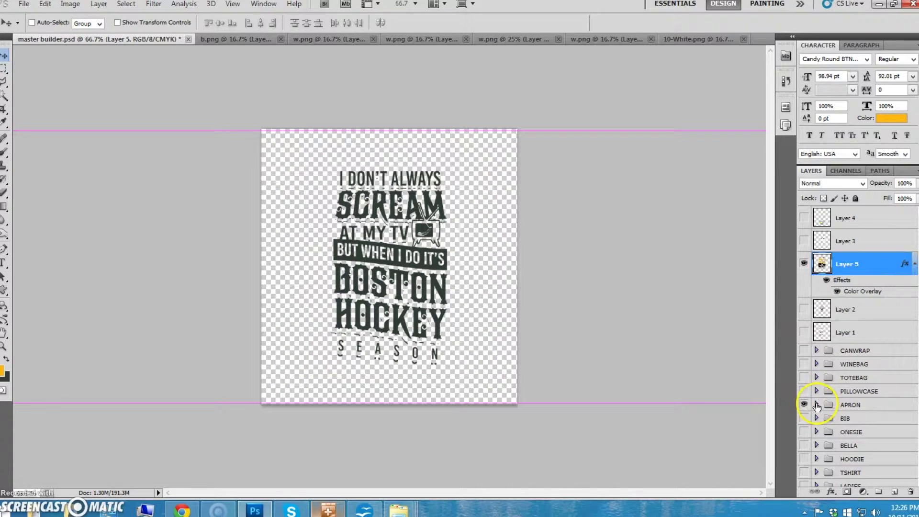
click(817, 404)
click(803, 423)
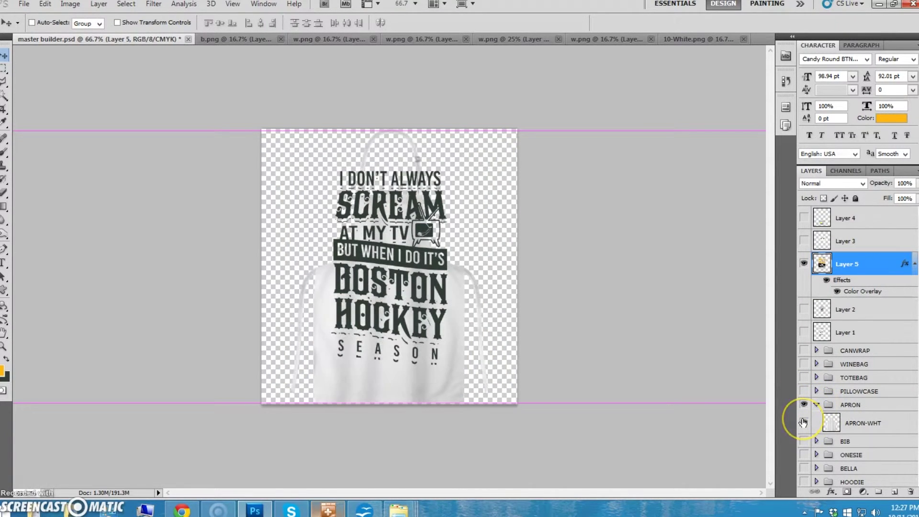
click(804, 423)
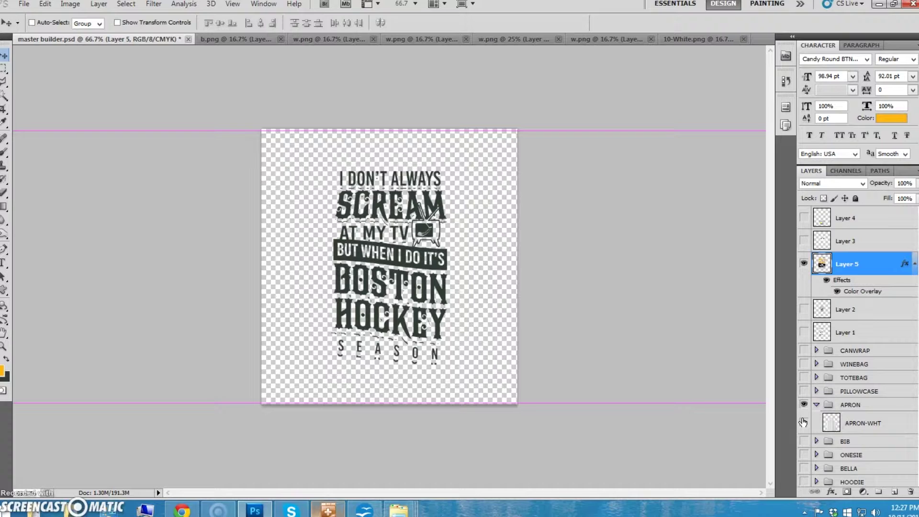
click(804, 363)
click(803, 405)
click(817, 363)
click(804, 381)
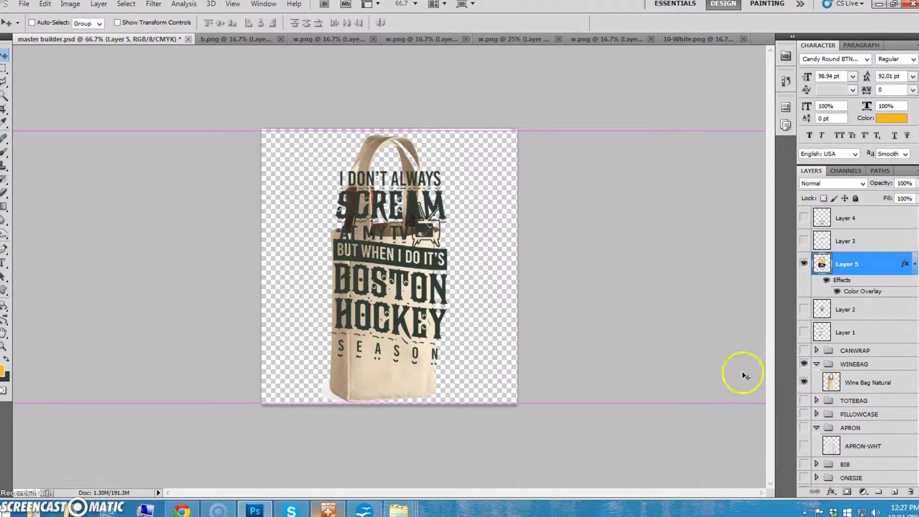
- Move the hockey design down onto the wine bag's front, then hide the wine bag
drag(398, 269, 416, 345)
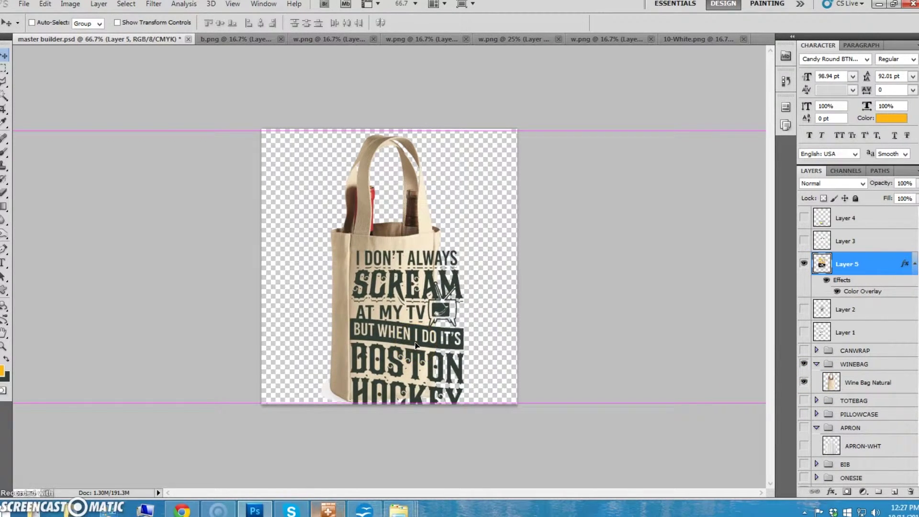
drag(416, 345, 397, 326)
drag(802, 381, 804, 366)
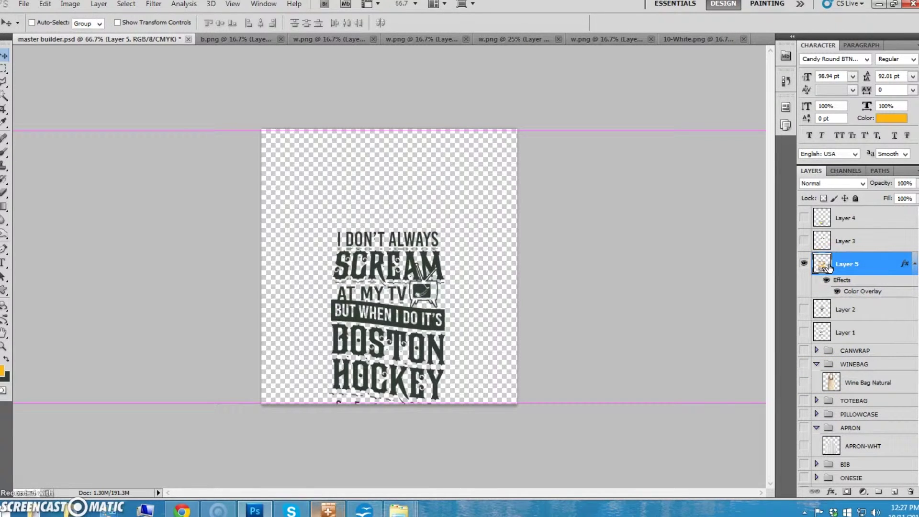
- Undo the colour overlay, then Magic Wand-select the yellow SCREAM letters, TV screen and banner
key(ctrl+alt+z)
key(ctrl+alt+z)
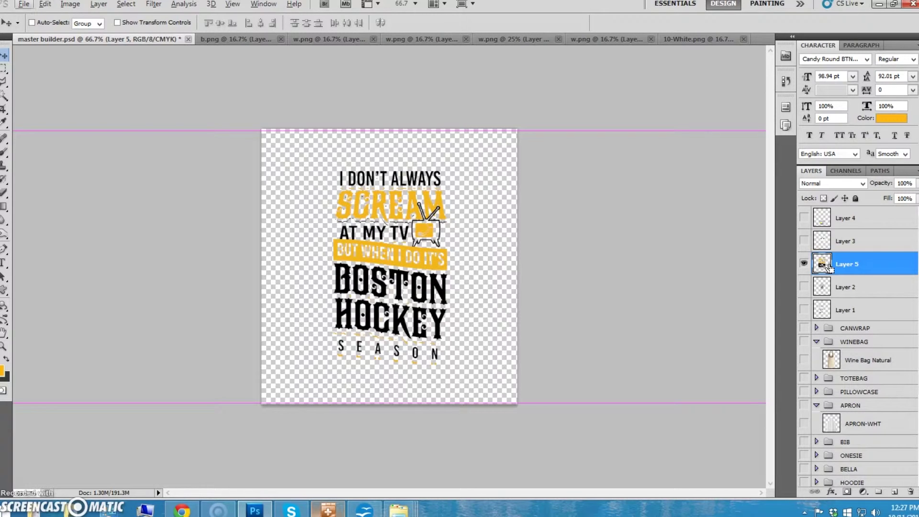
click(765, 252)
click(3, 98)
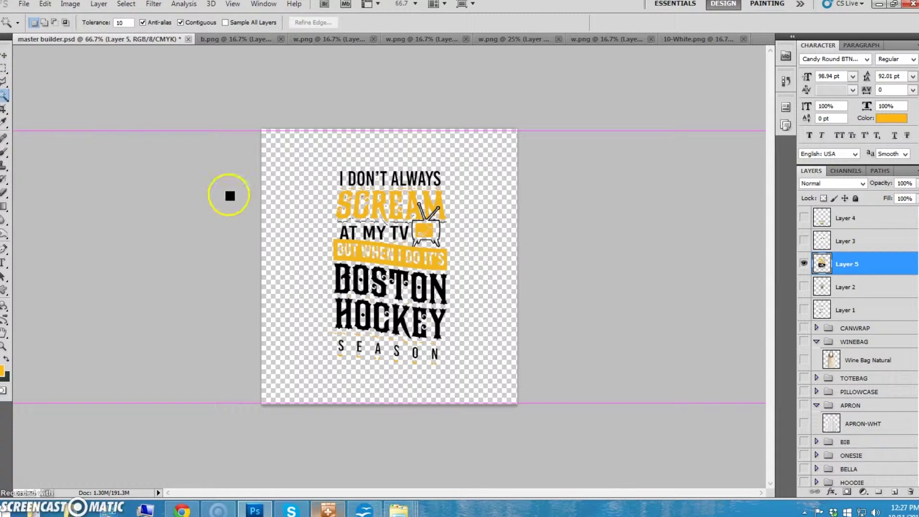
click(347, 206)
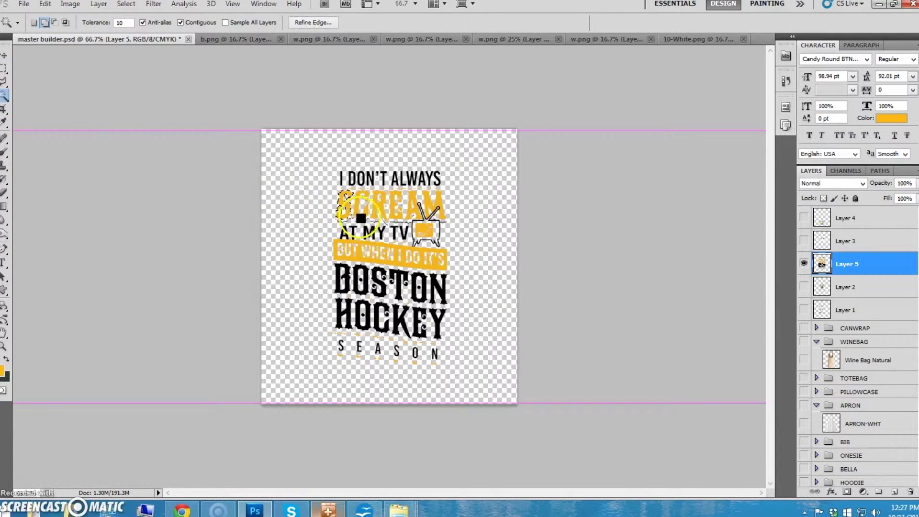
shift+click(366, 206)
click(383, 206)
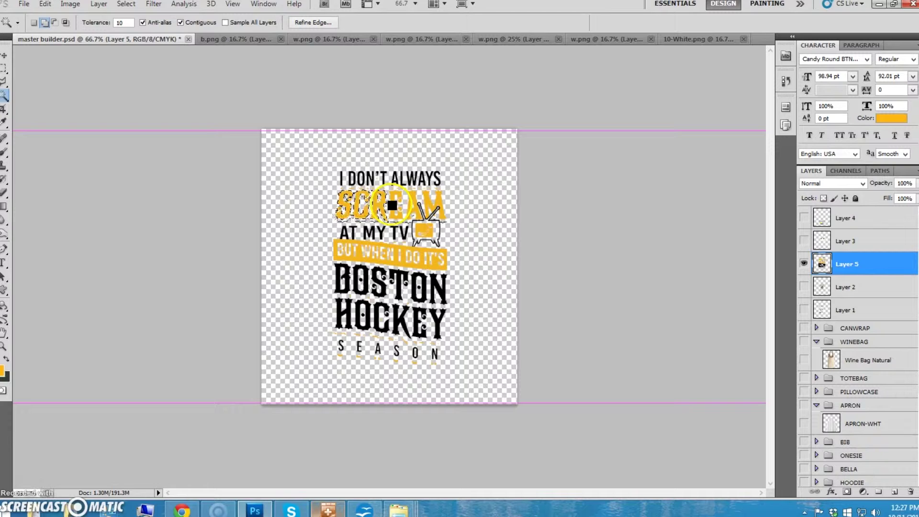
click(399, 206)
click(415, 212)
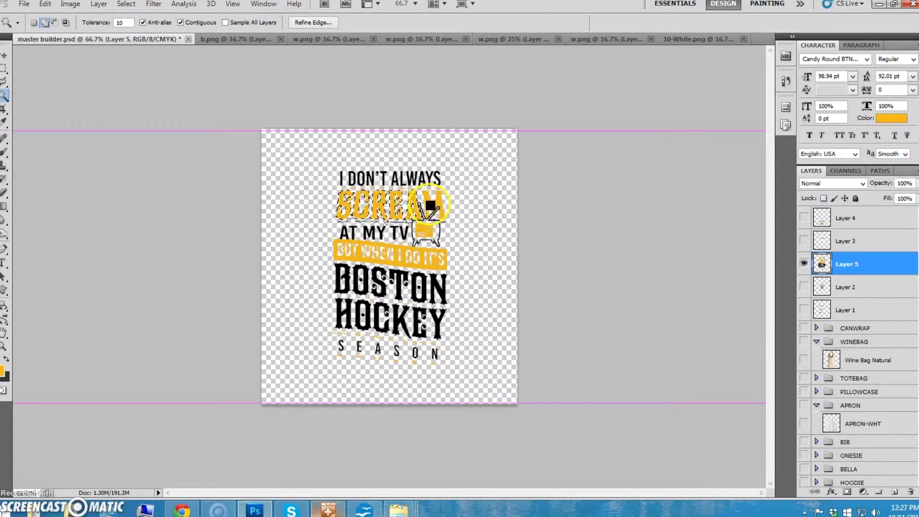
click(424, 228)
shift+click(438, 258)
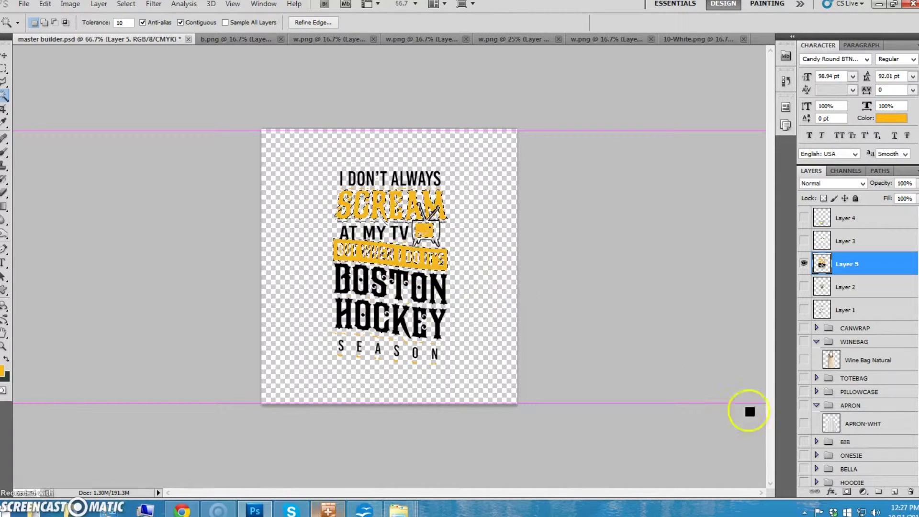
- Apply a dark 303c34 outside stroke to the selection, then undo it as too thick
click(45, 4)
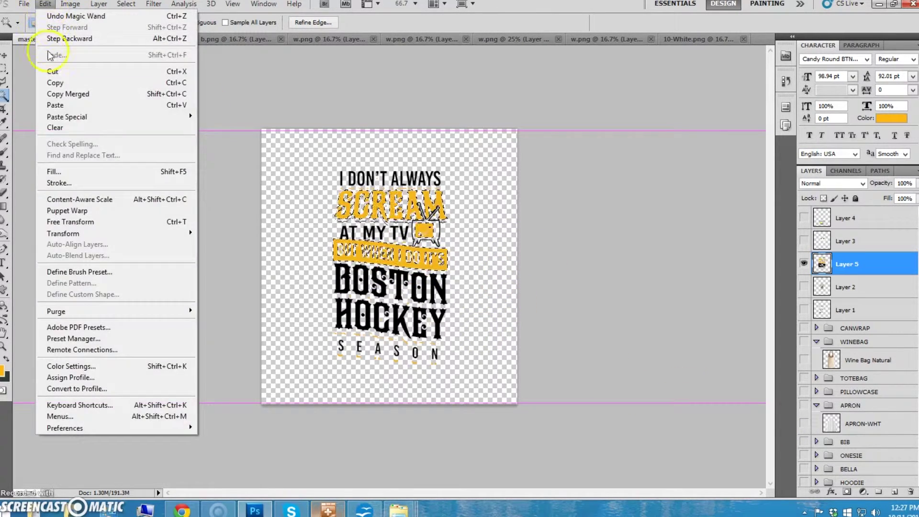
click(67, 182)
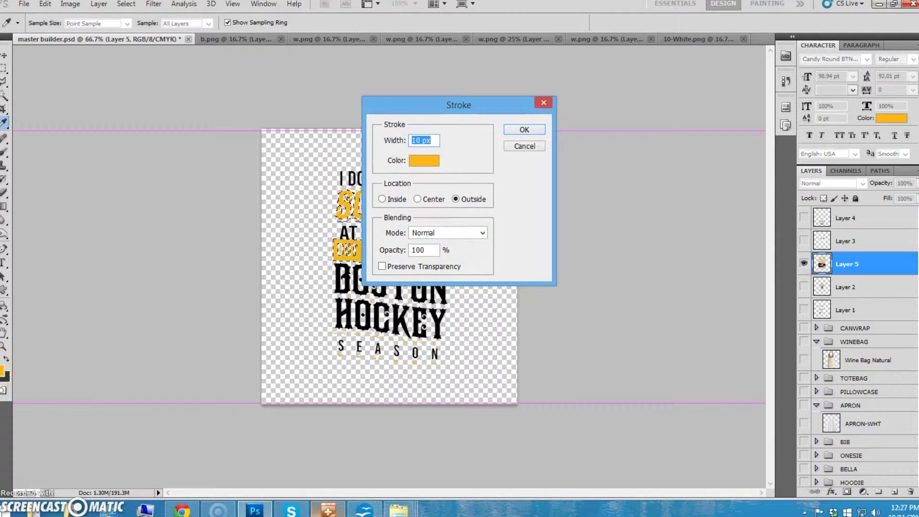
click(429, 165)
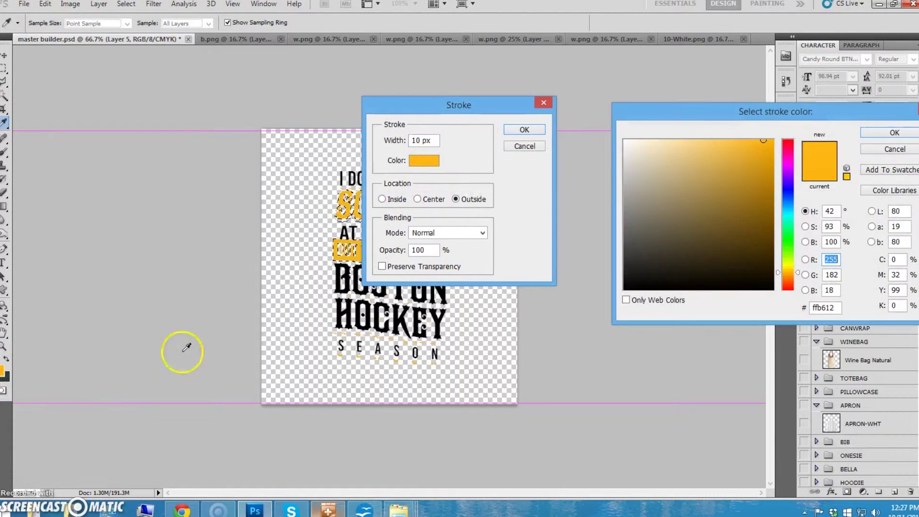
click(7, 374)
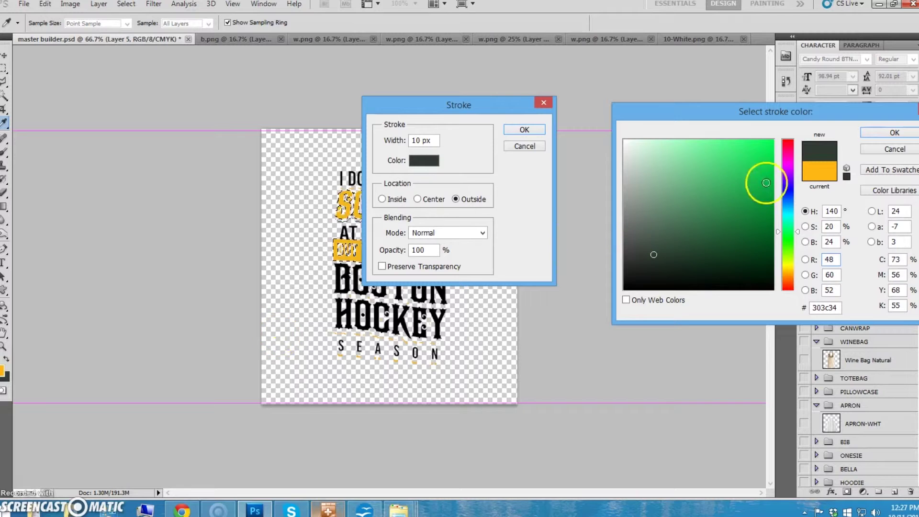
click(895, 132)
click(536, 131)
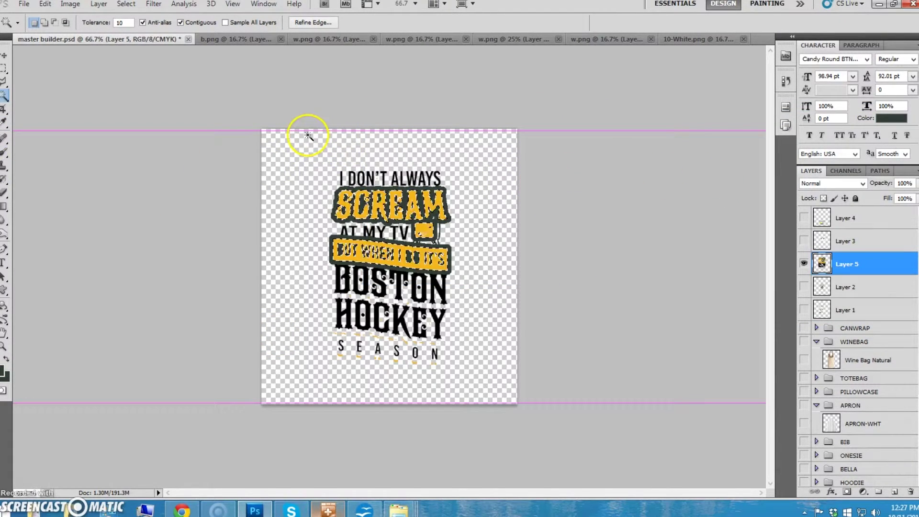
key(ctrl+z)
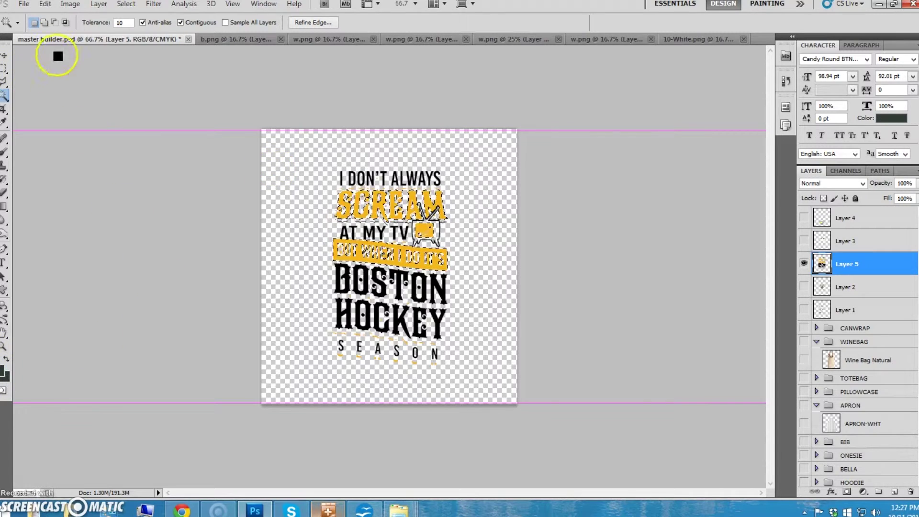
- Reapply the outside stroke at 4 px width and show the pillowcase mockup behind it
click(45, 4)
click(71, 183)
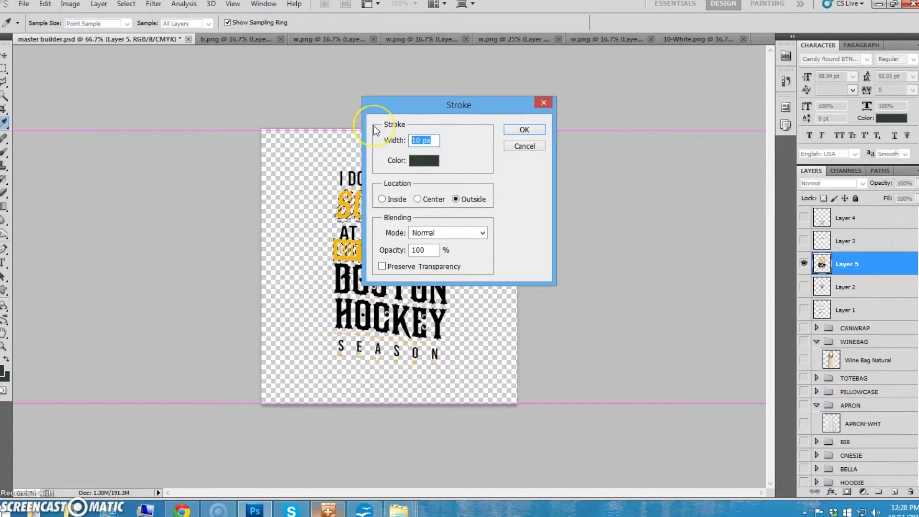
text(4)
click(526, 130)
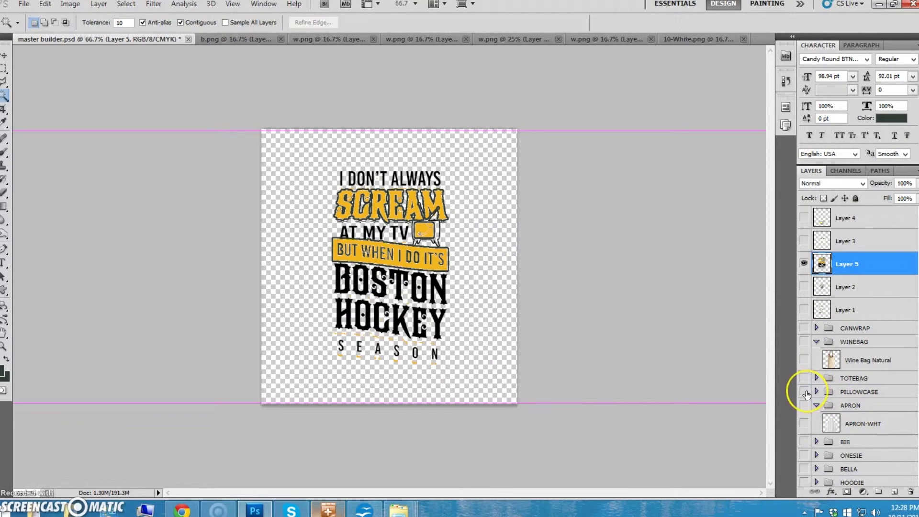
click(804, 391)
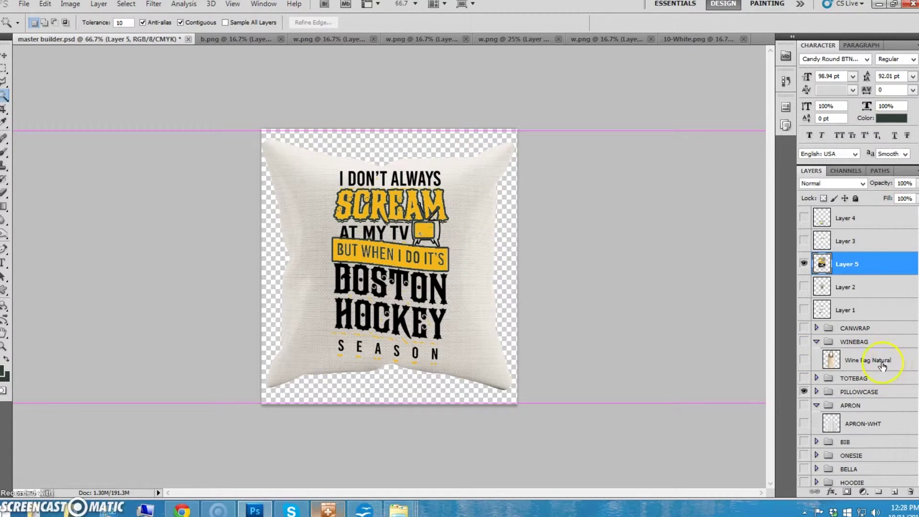
- Show the Wine Bag Natural mockup and hide the pillowcase behind the design
click(805, 361)
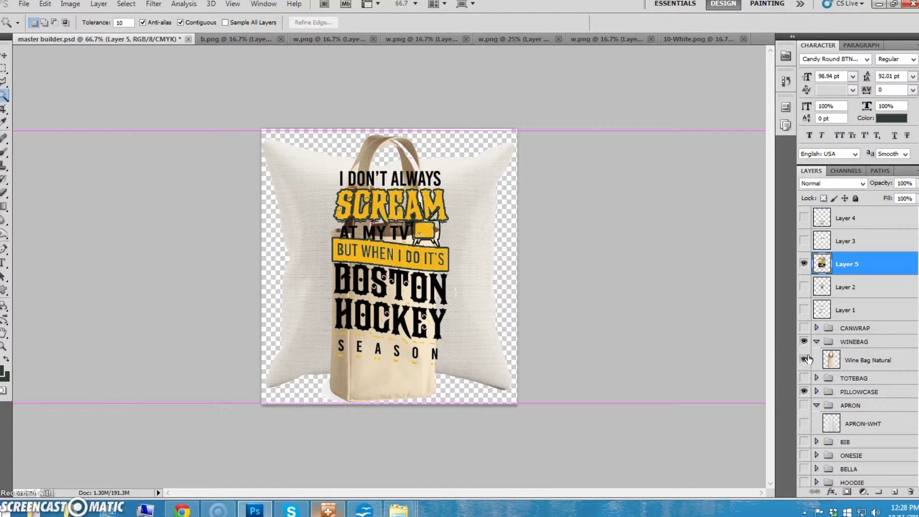
click(805, 392)
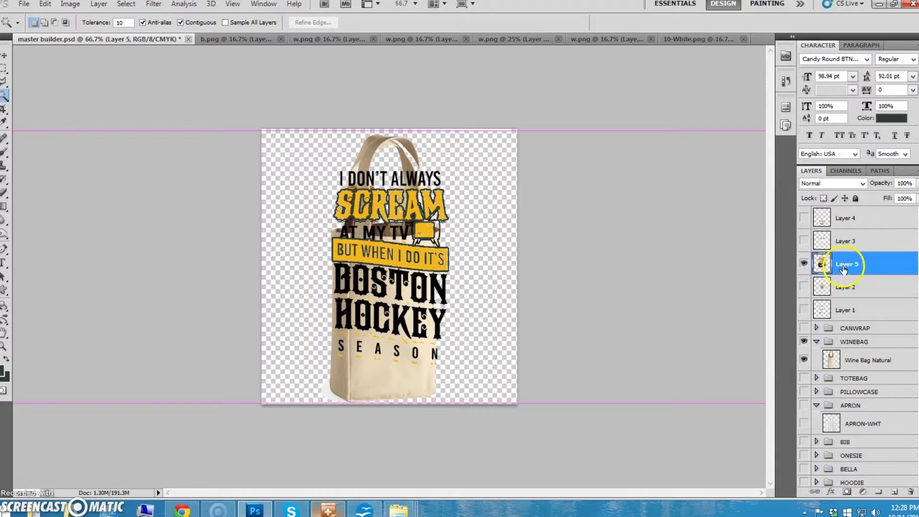
- Scale the design to about 58% and fit it onto the front of the wine bag
key(ctrl+t)
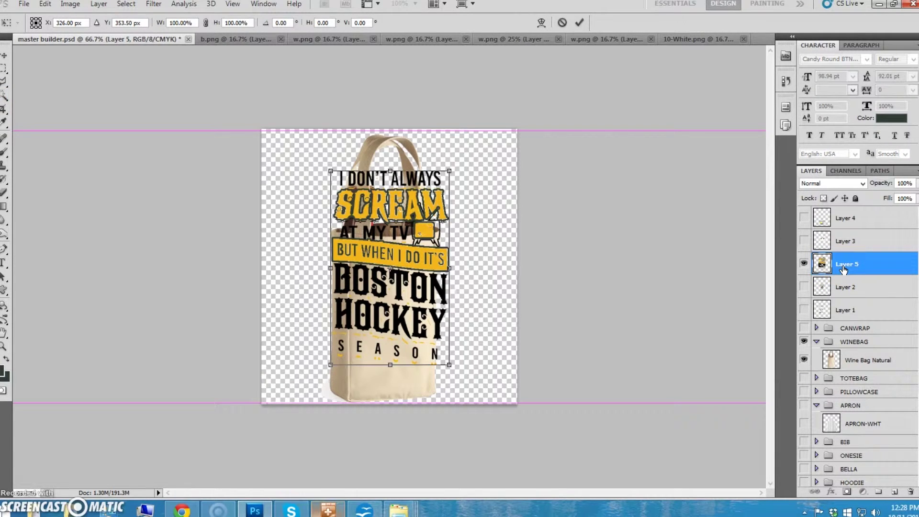
drag(450, 171, 397, 276)
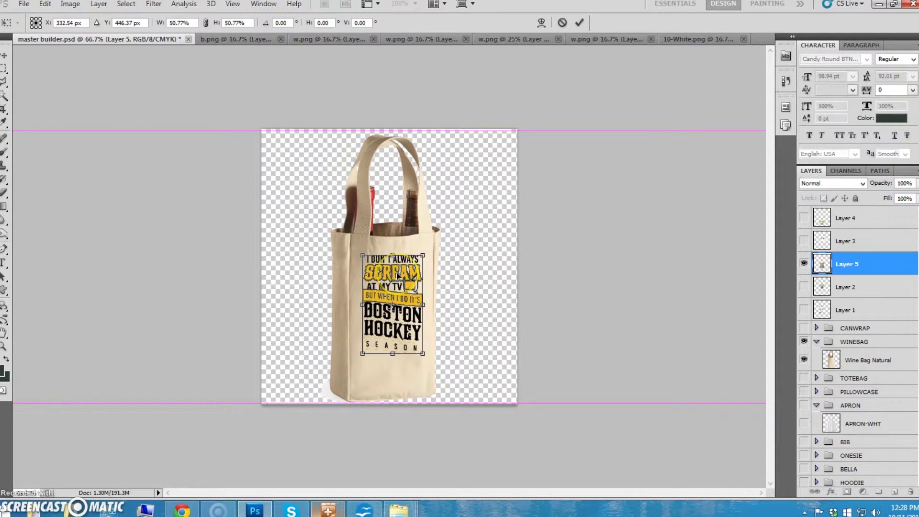
drag(362, 355, 354, 367)
drag(393, 320, 398, 322)
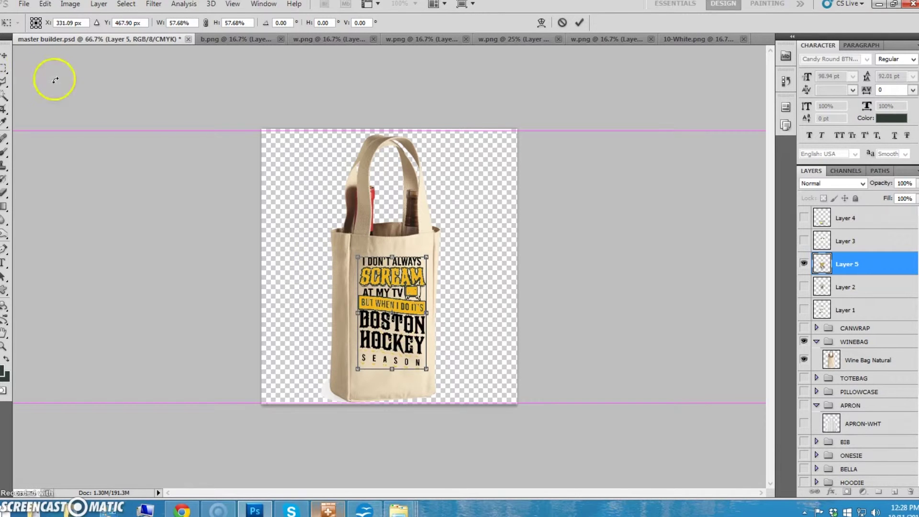
click(4, 56)
click(402, 192)
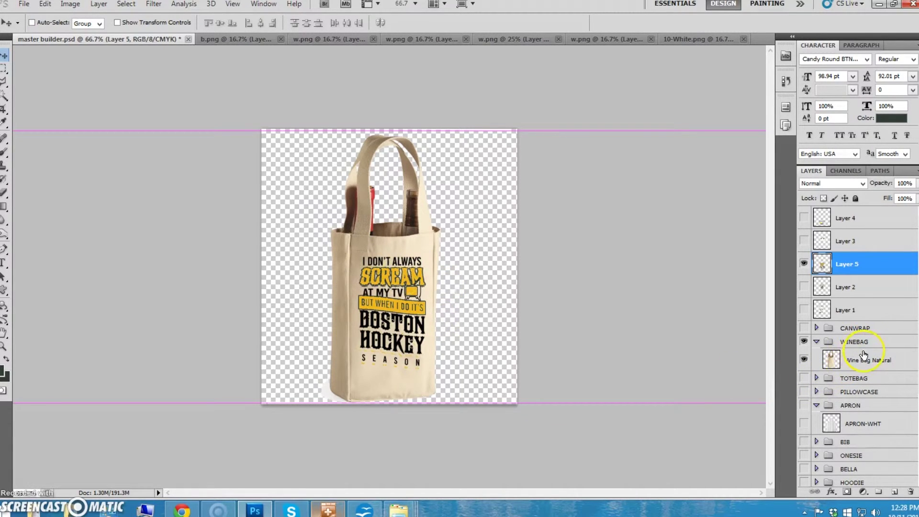
- Hide and collapse the WINEBAG and TOTEBAG groups, and briefly preview the pillowcase
click(805, 341)
click(817, 342)
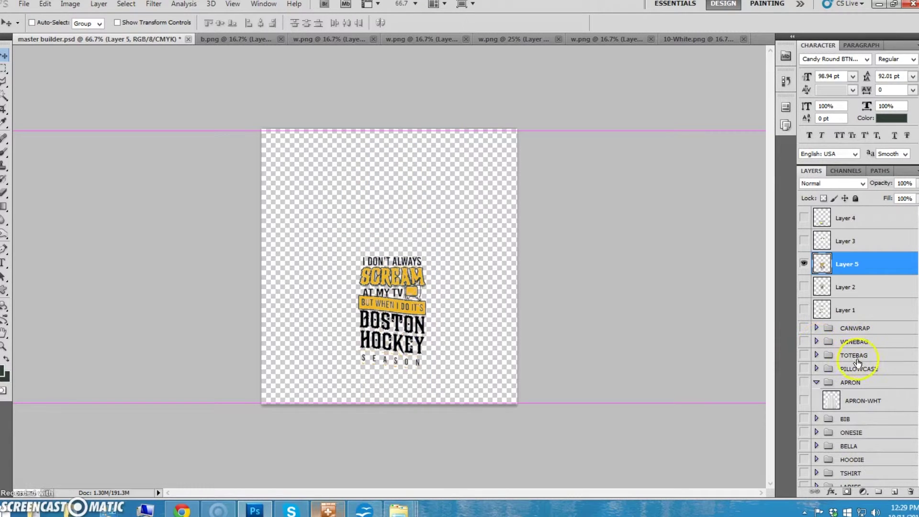
click(817, 355)
click(805, 355)
click(804, 369)
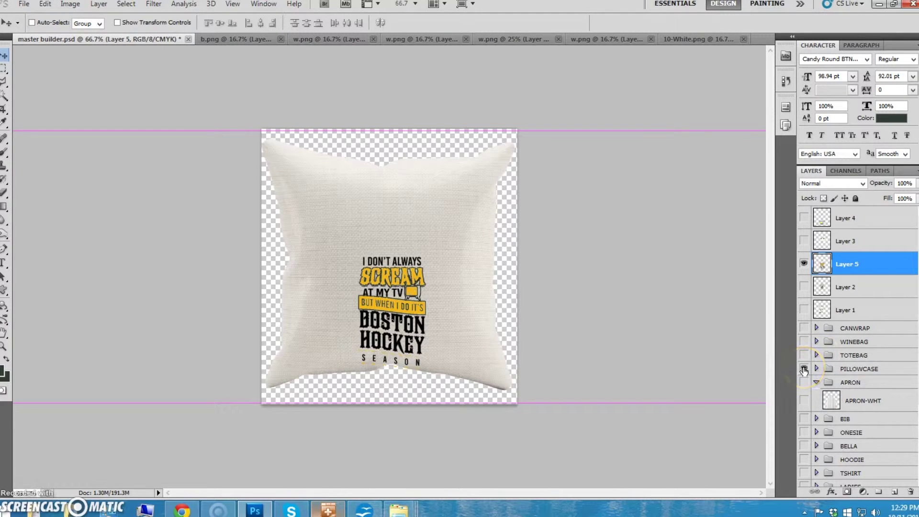
click(805, 369)
- Preview the white apron mockup, then hide and collapse the APRON group
click(805, 382)
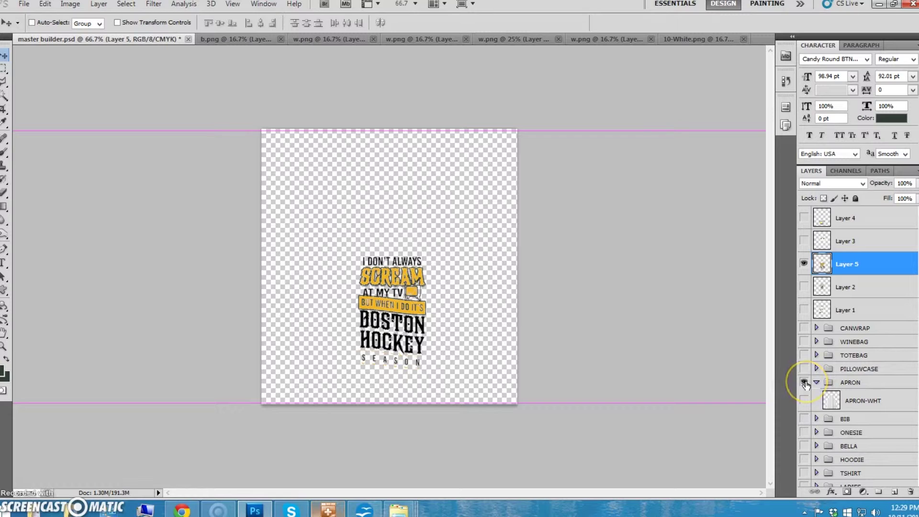
click(805, 401)
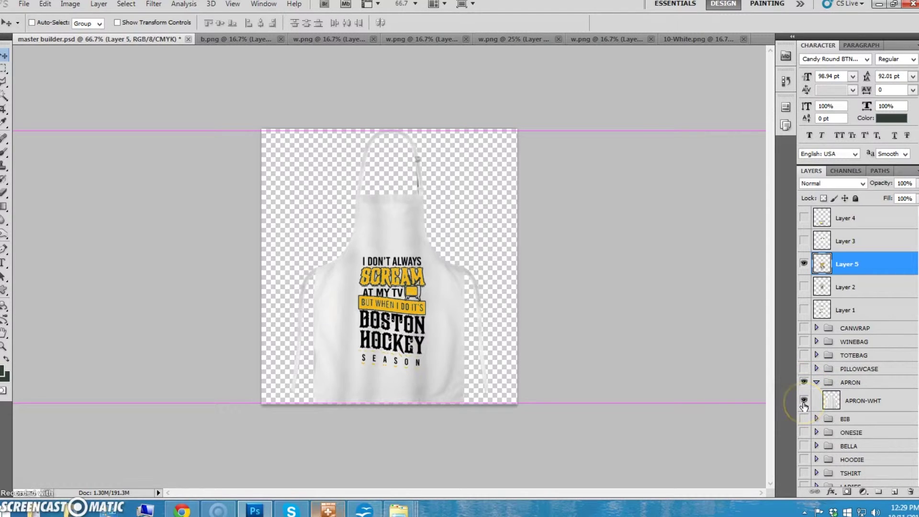
click(805, 403)
click(805, 382)
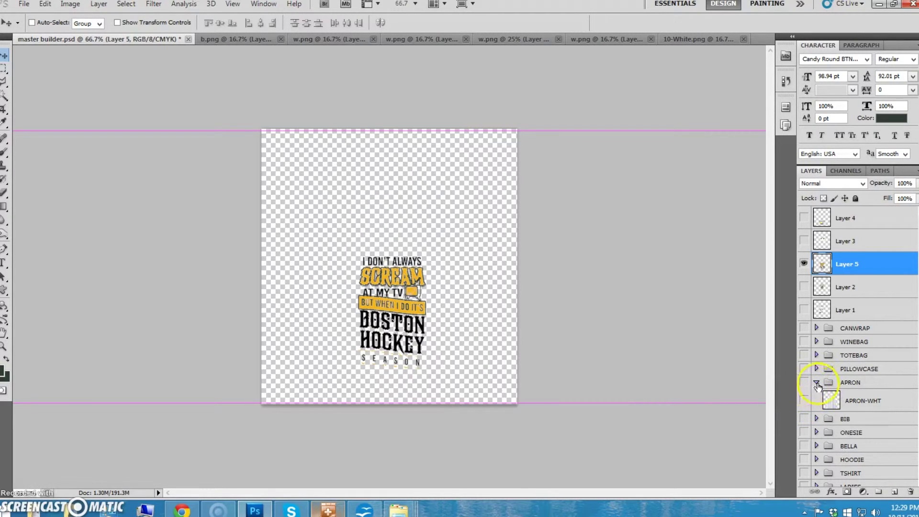
click(817, 384)
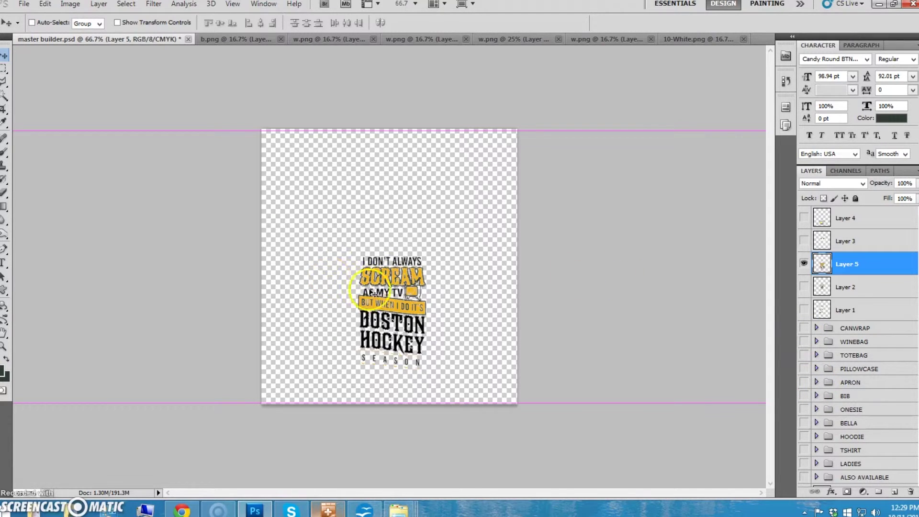
- Move the design about 100 px higher and slightly left, then turn on the CANWRAP group
drag(397, 287, 384, 230)
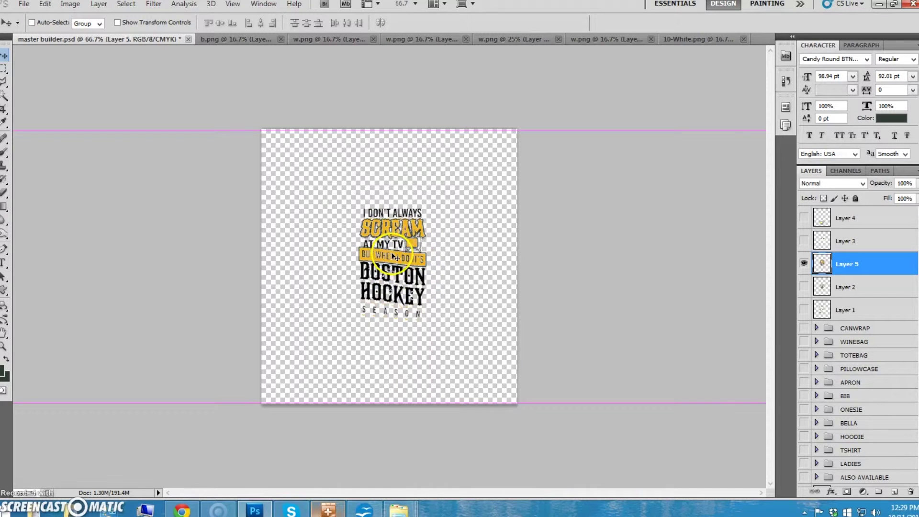
drag(392, 257, 383, 235)
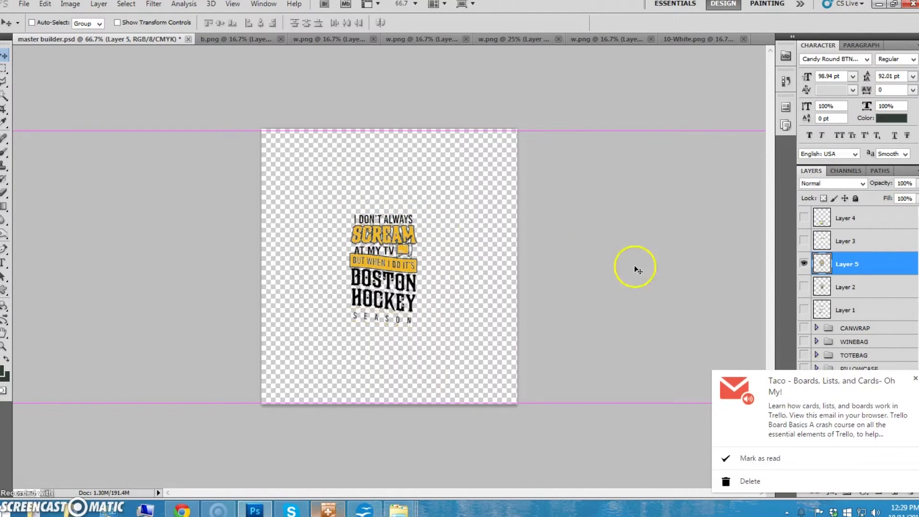
click(915, 378)
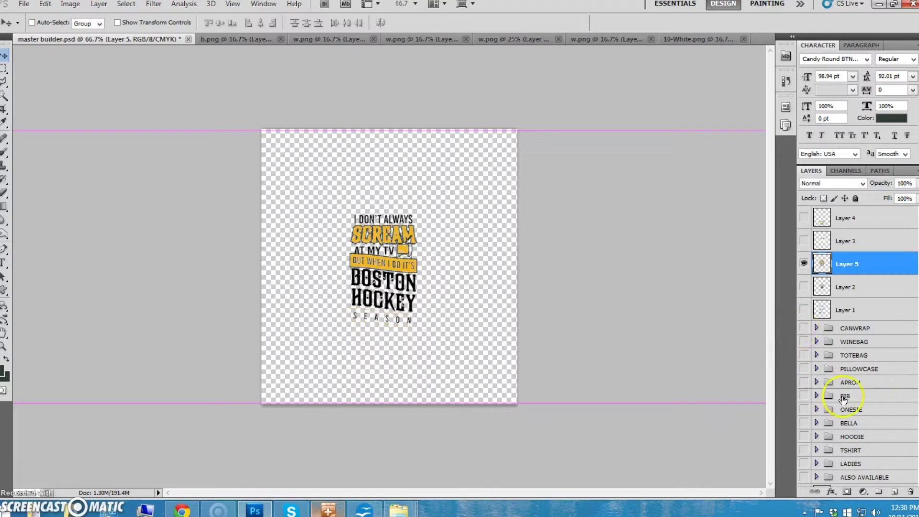
click(804, 329)
- Expand CANWRAP, preview the pink can wrap, then switch to the green KEL version
click(817, 328)
scroll(876, 344, down, 3)
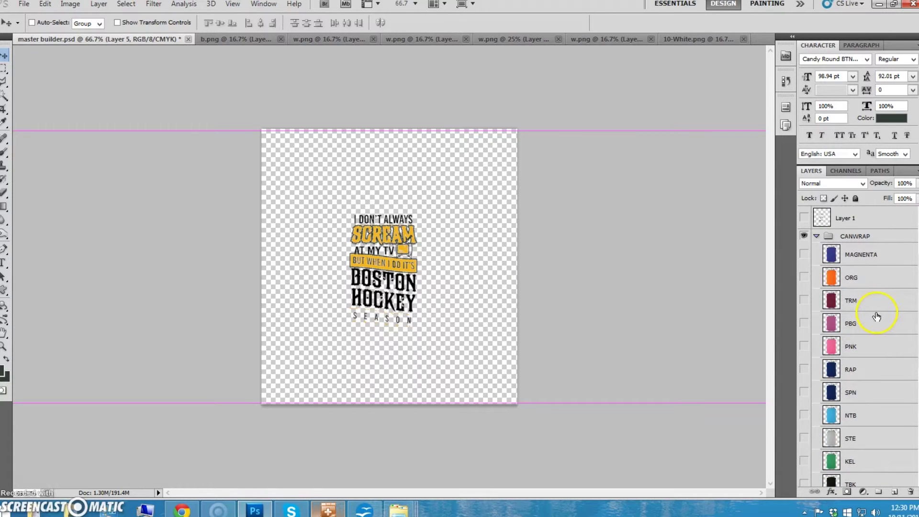
click(804, 347)
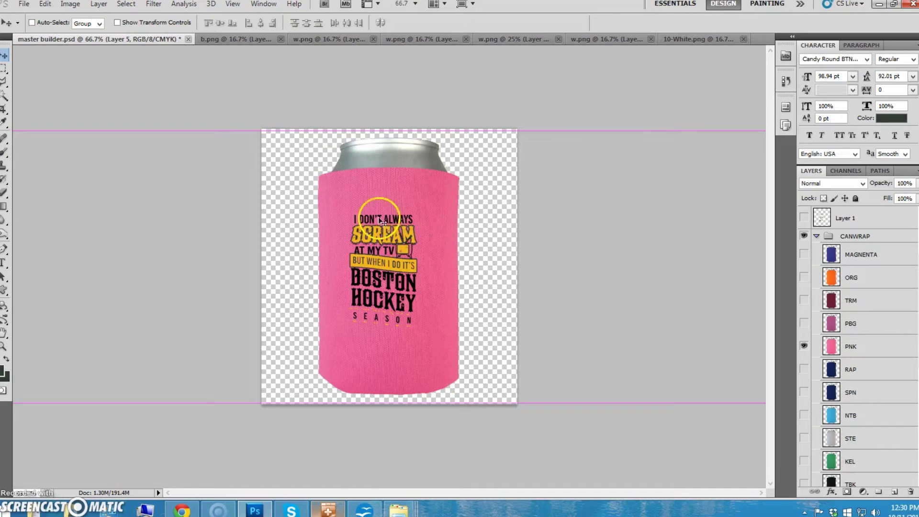
click(804, 345)
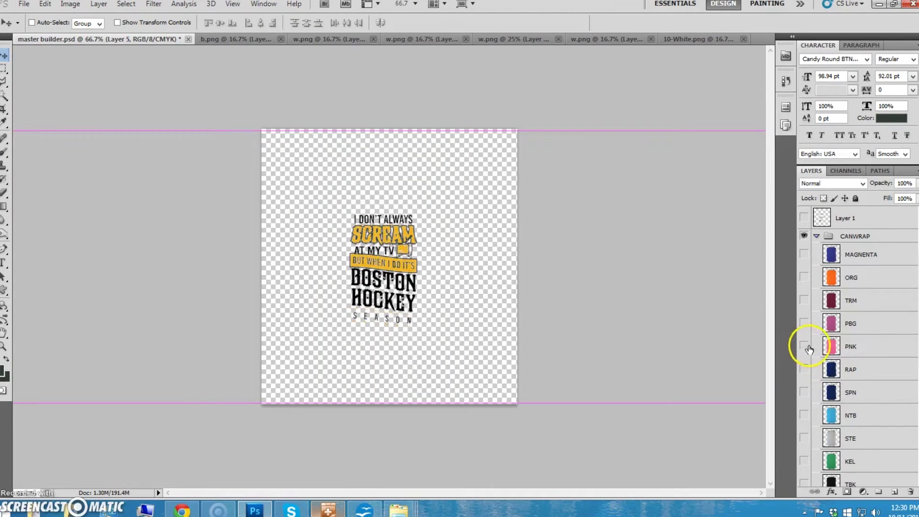
click(804, 462)
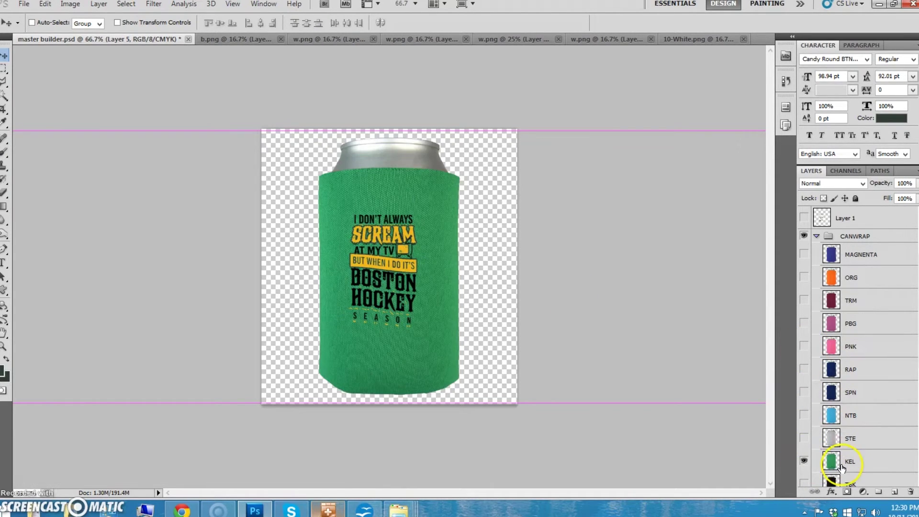
scroll(842, 460, down, 2)
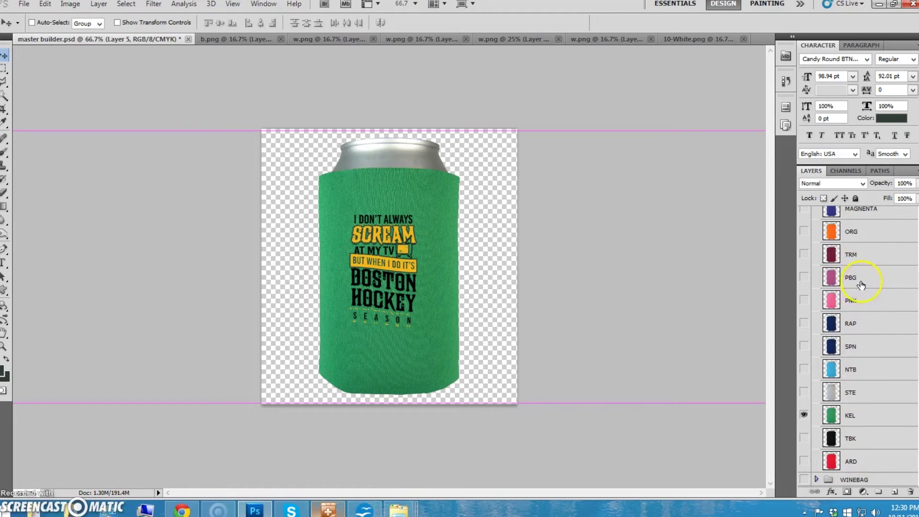
scroll(854, 293, up, 1)
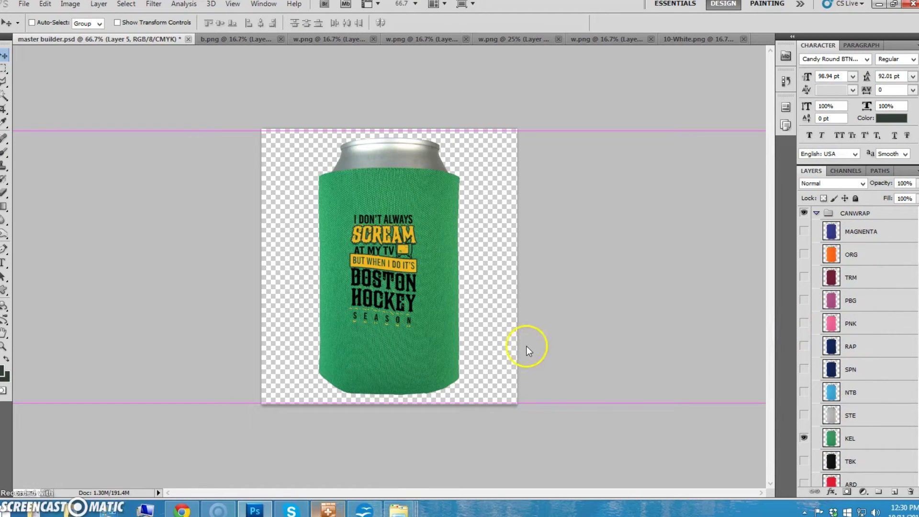
- Scale the design to about 171% and nudge it to fill the can wrap front
key(ctrl+t)
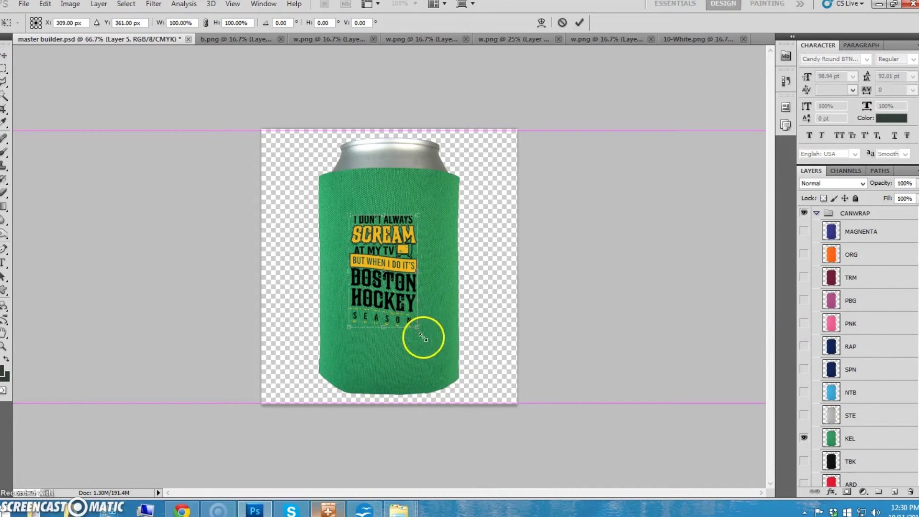
drag(420, 330, 451, 380)
drag(348, 211, 328, 190)
drag(391, 250, 389, 252)
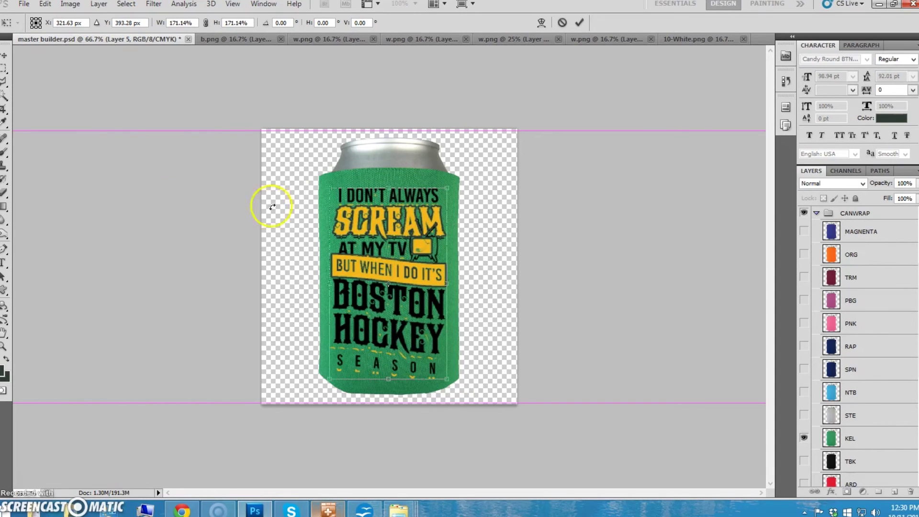
click(5, 55)
click(401, 191)
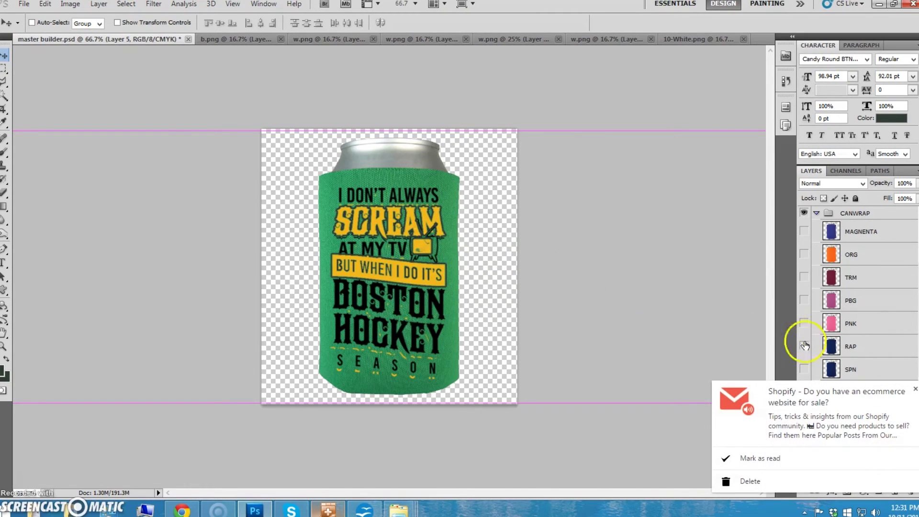
- Dismiss the email notification, then hide and collapse the CANWRAP group
click(915, 389)
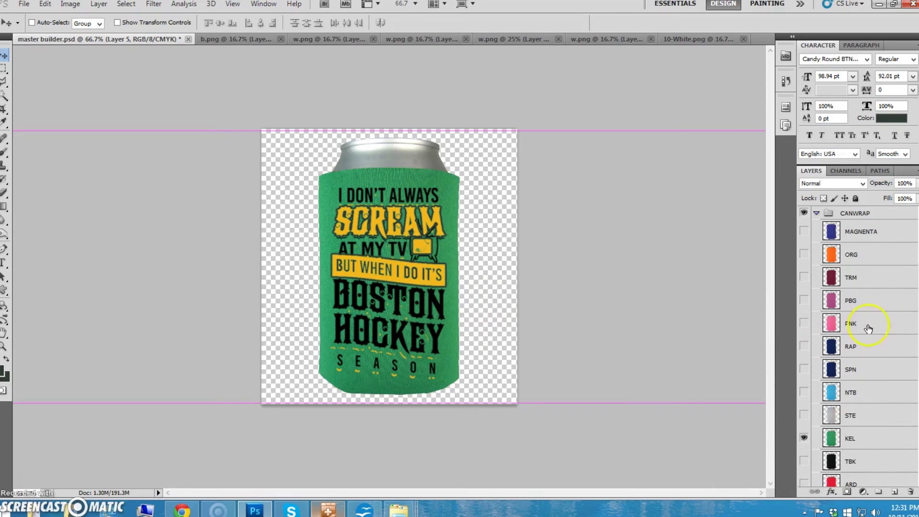
scroll(910, 293, up, 1)
click(803, 235)
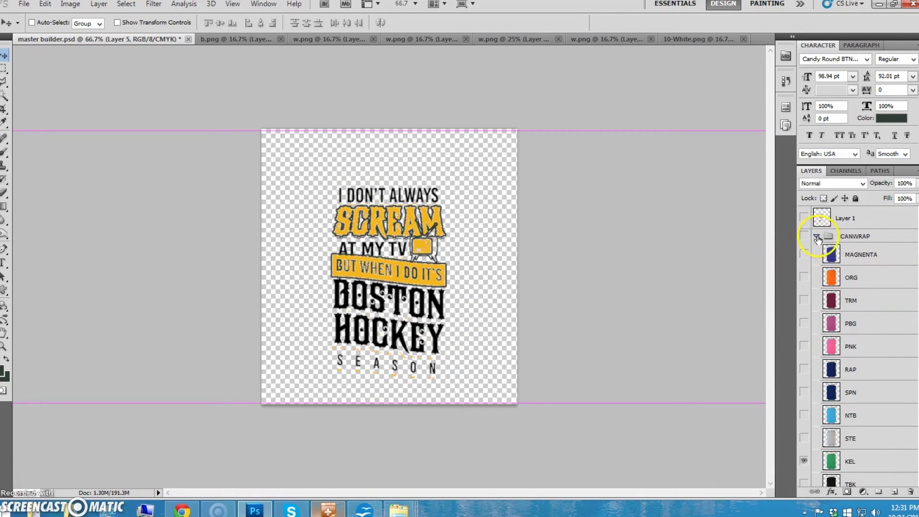
click(817, 236)
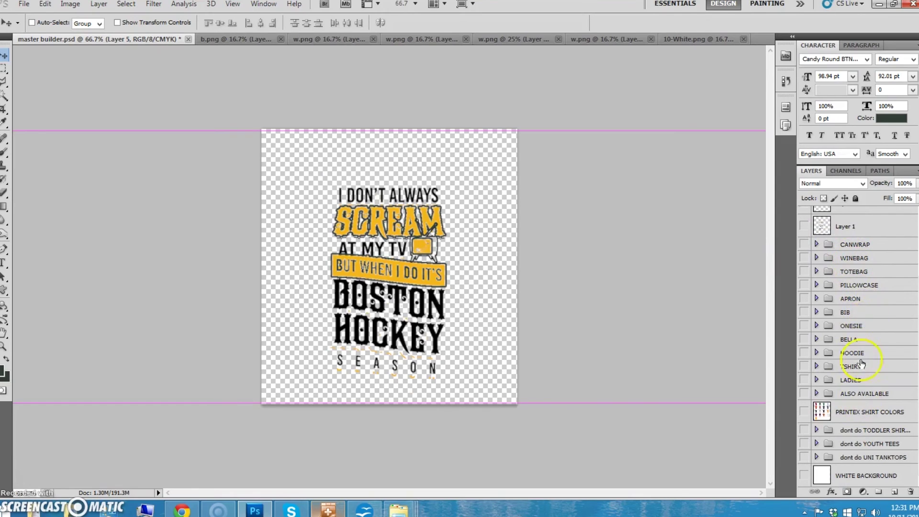